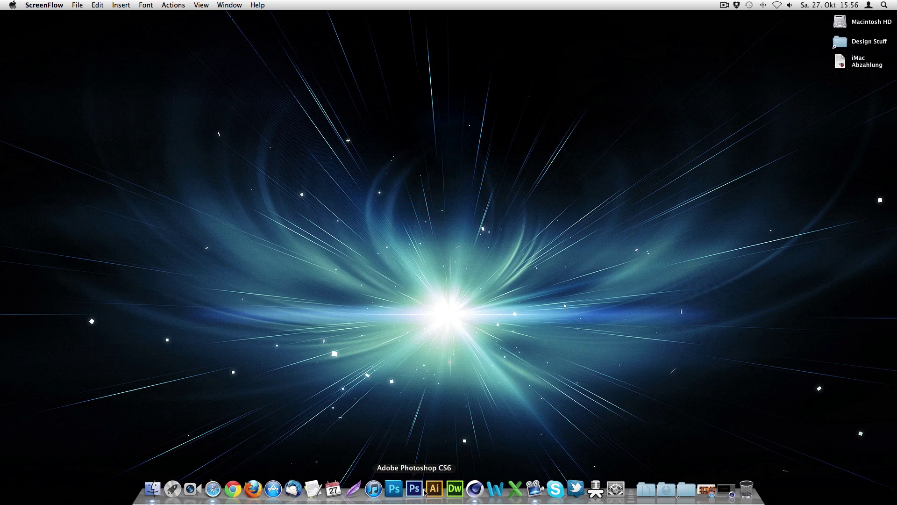
- Switch to Safari and browse the Google image results for suitable lava textures
left_click(475, 489)
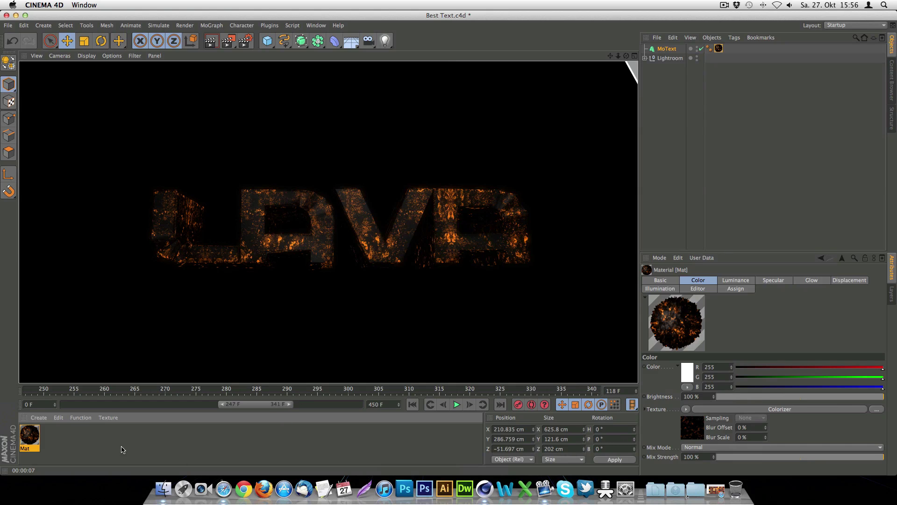
left_click(227, 491)
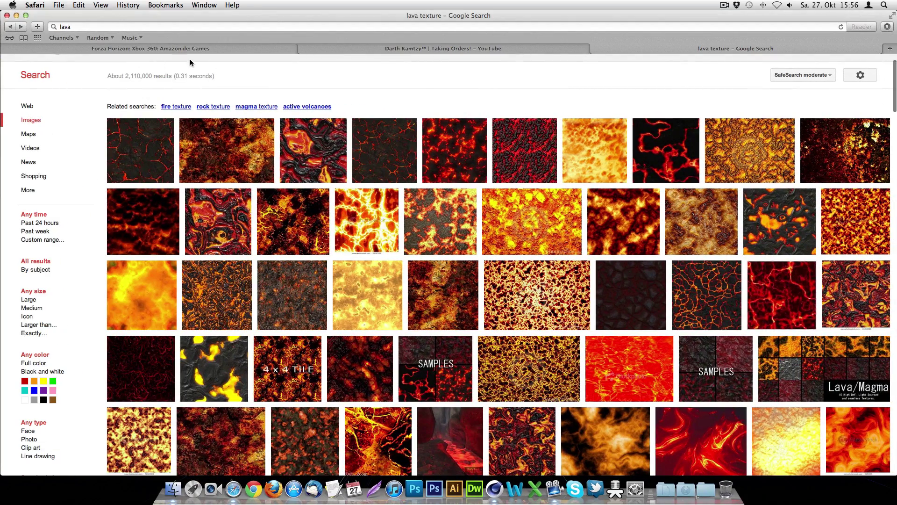
scroll(190, 233, "down", 3)
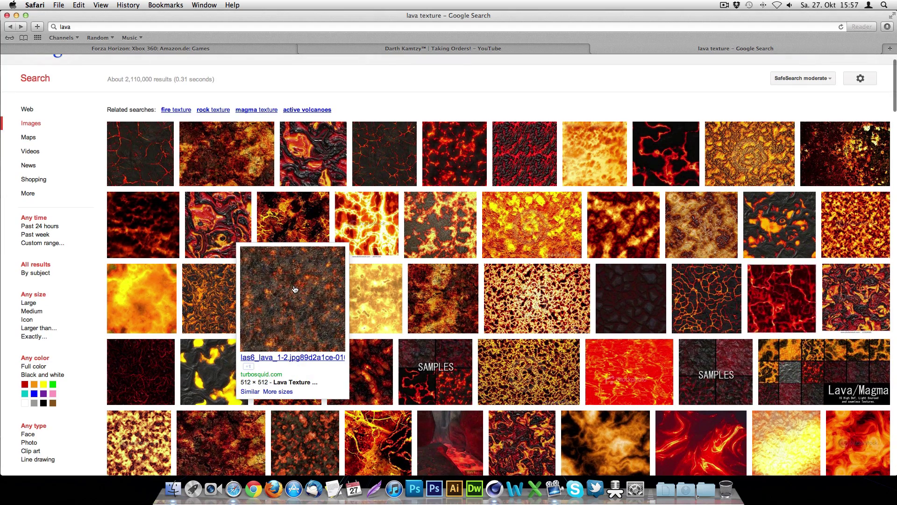
scroll(307, 291, "down", 5)
scroll(308, 291, "down", 1)
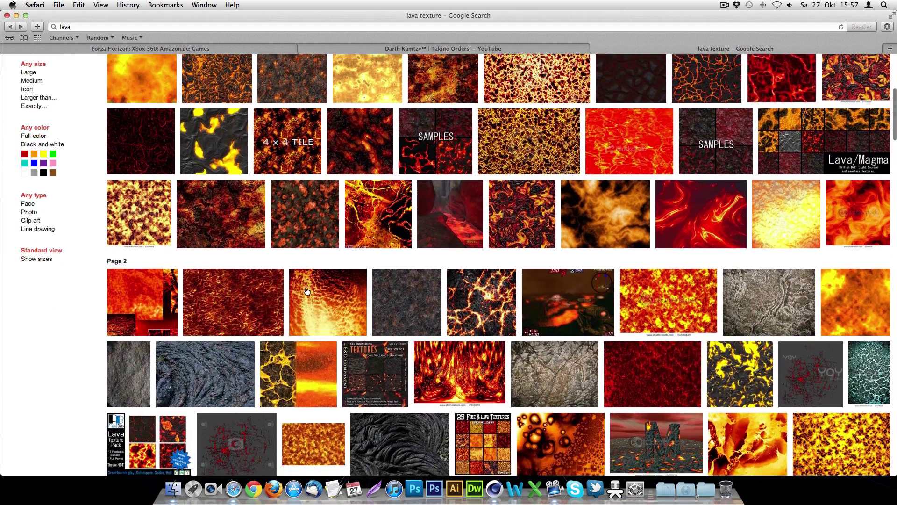
scroll(307, 292, "down", 8)
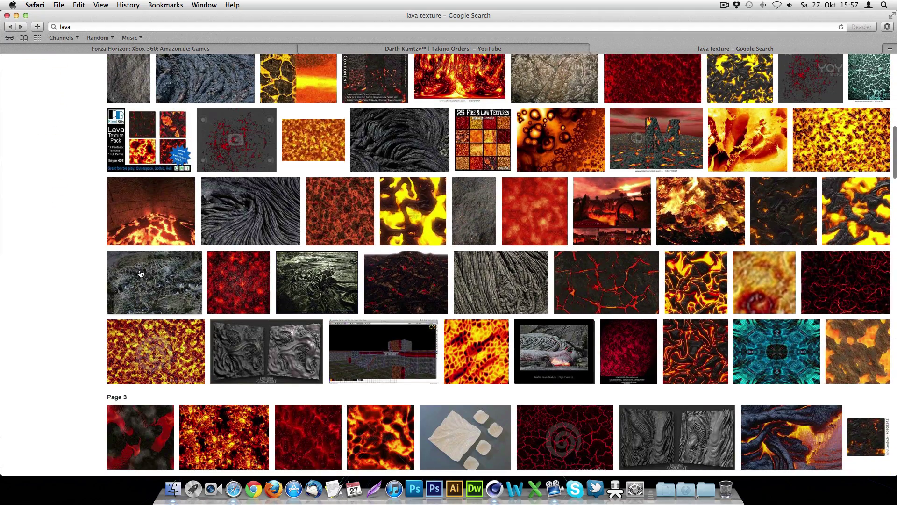
scroll(94, 283, "up", 3)
scroll(307, 320, "up", 15)
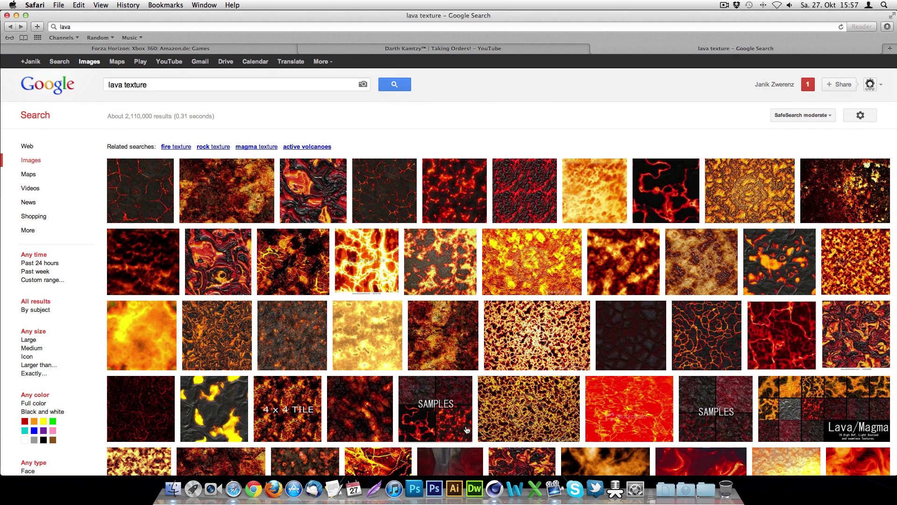
scroll(397, 397, "down", 2)
- Switch back to Cinema 4D and delete the lava texture tag from the MoText object
left_click(504, 486)
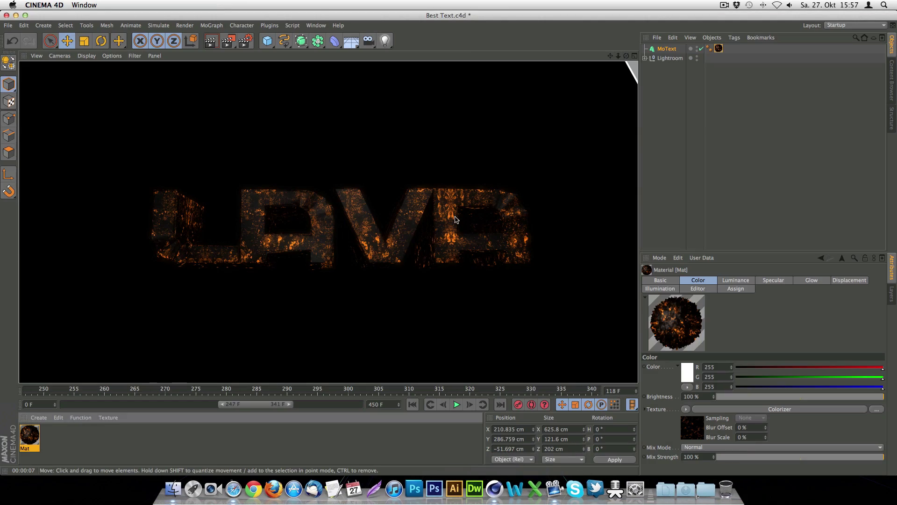
left_click(23, 435)
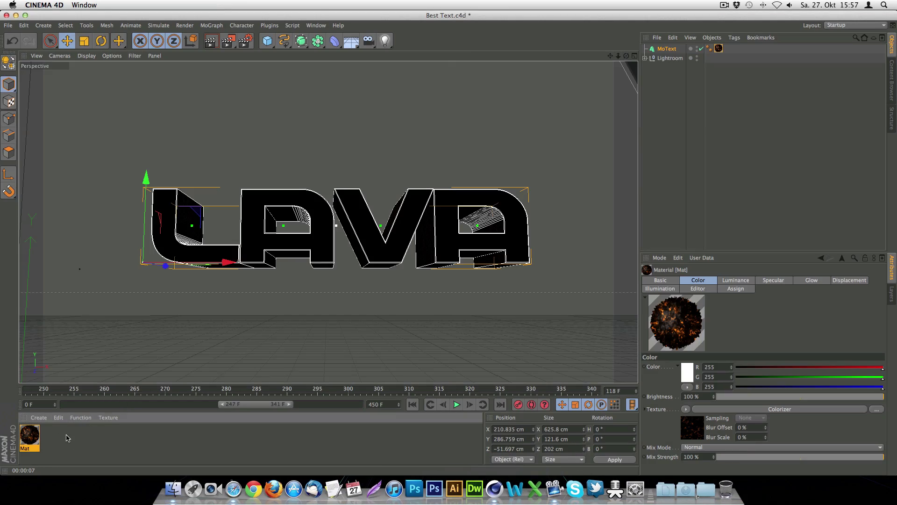
left_click(718, 48)
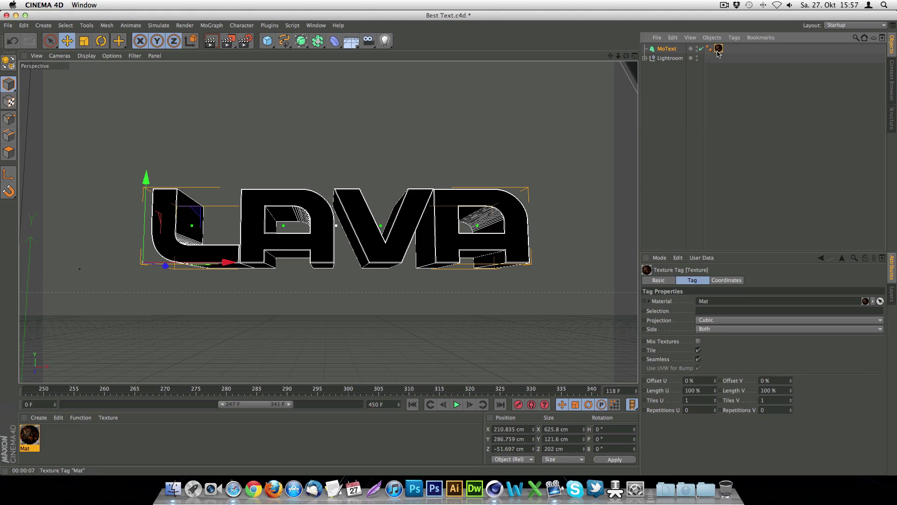
key("Delete")
- Render the untextured LAVA text in the viewport and examine the MoText's depth and fillet cap settings
left_click(667, 49)
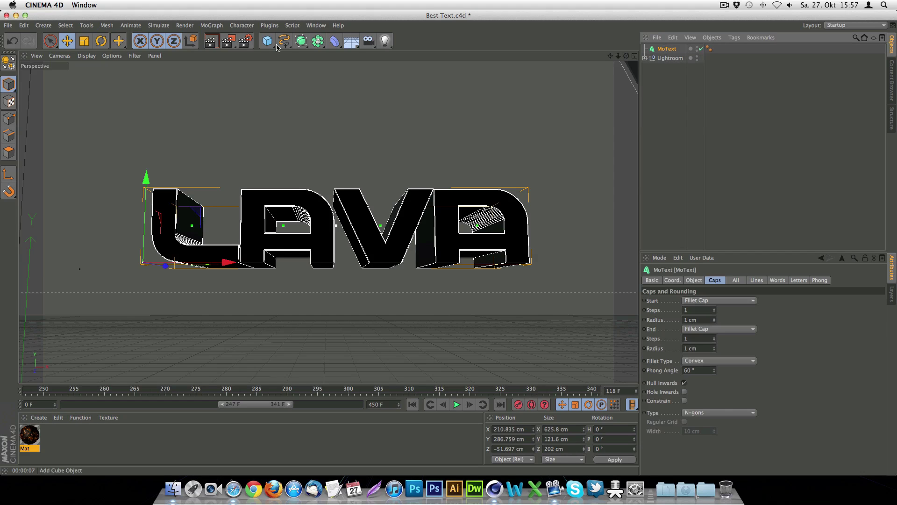
left_click(210, 42)
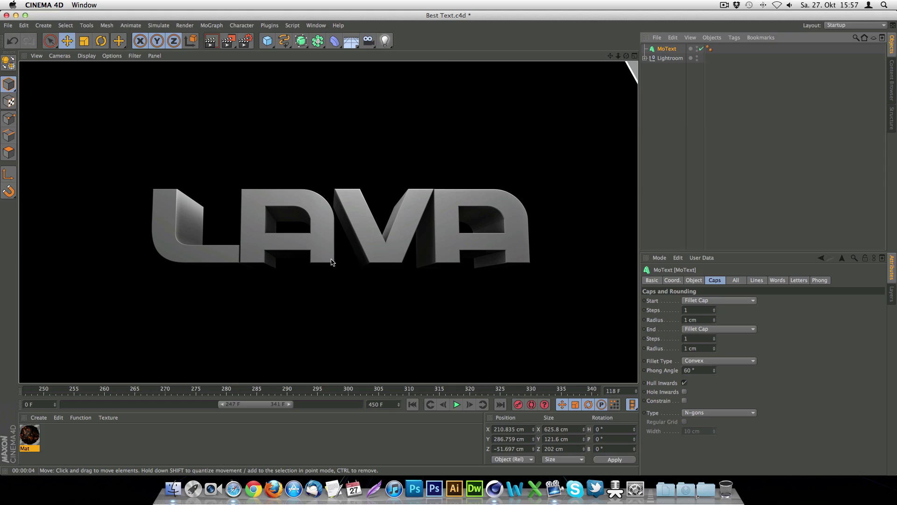
left_click(694, 281)
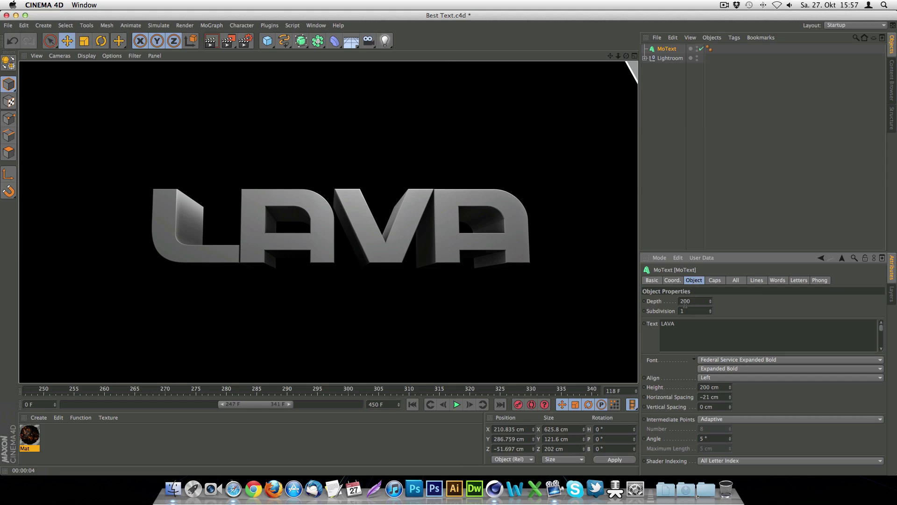
double_click(685, 301)
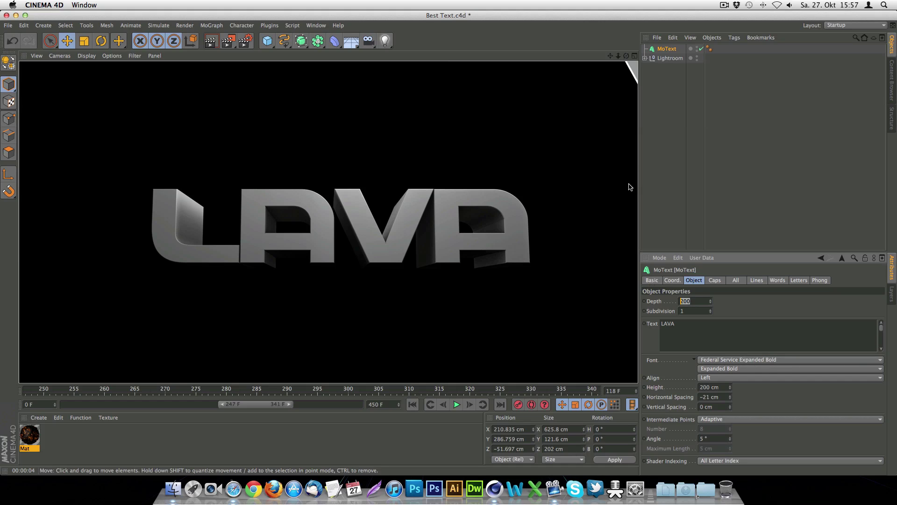
left_click(714, 280)
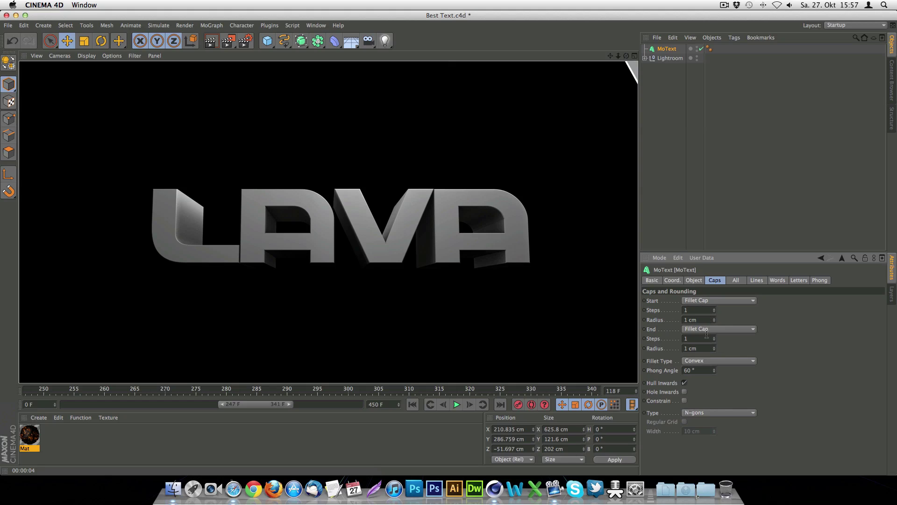
left_click(686, 310)
key("Tab")
- Create a new material and set its color to pure white (RGB 255, 255, 255)
left_click(63, 438)
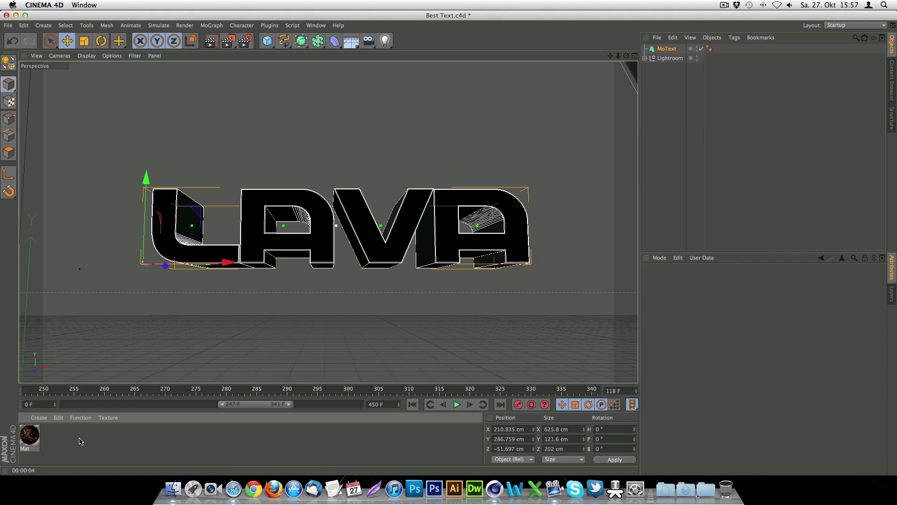
double_click(79, 439)
double_click(36, 439)
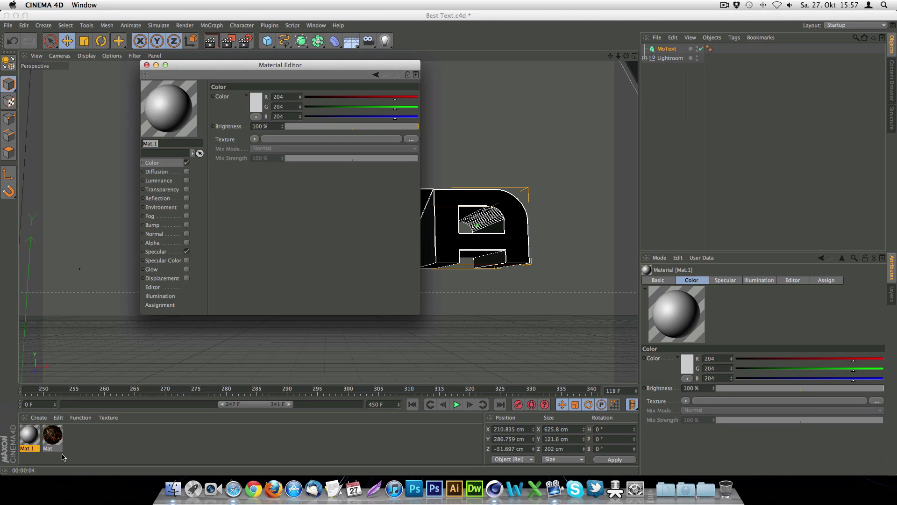
left_click_drag(281, 71, 316, 89)
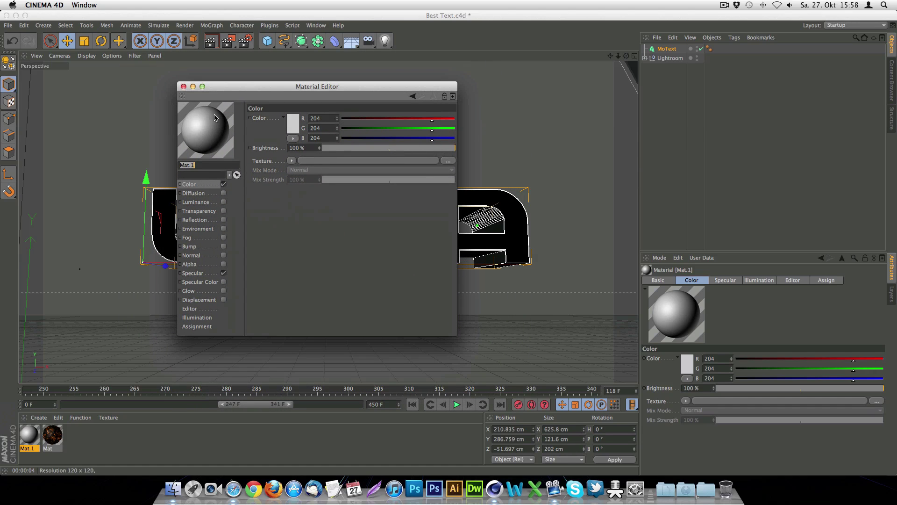
left_click(454, 119)
left_click(454, 128)
left_click(454, 138)
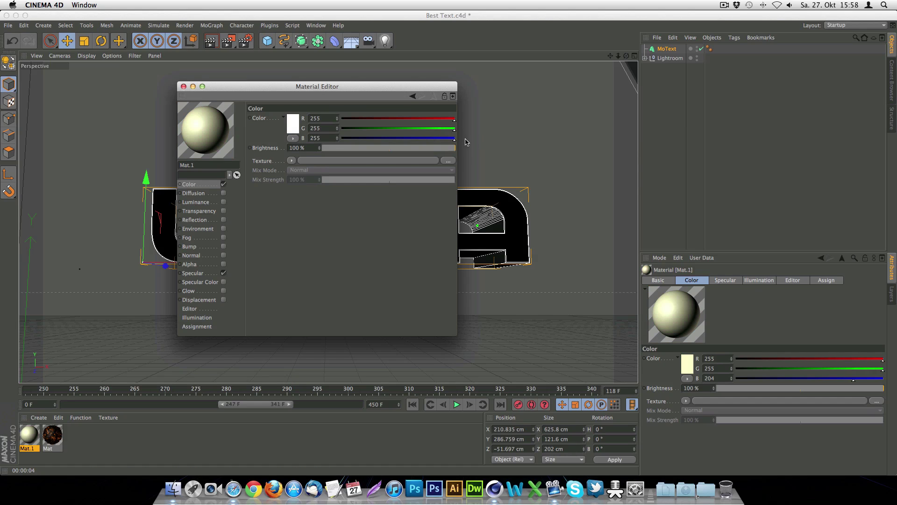
- Load Lava 1.jpg from the Lava folder as the material's Color texture without copying it to the project location
left_click(293, 163)
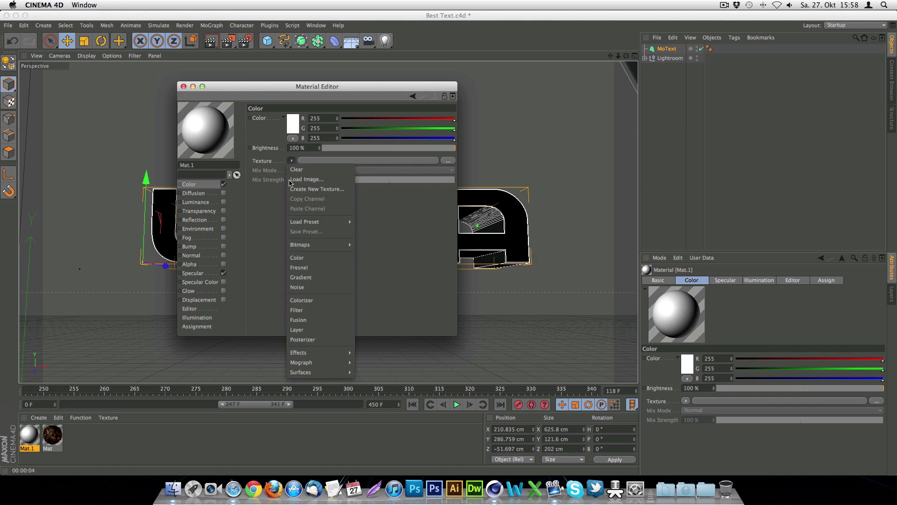
left_click(305, 186)
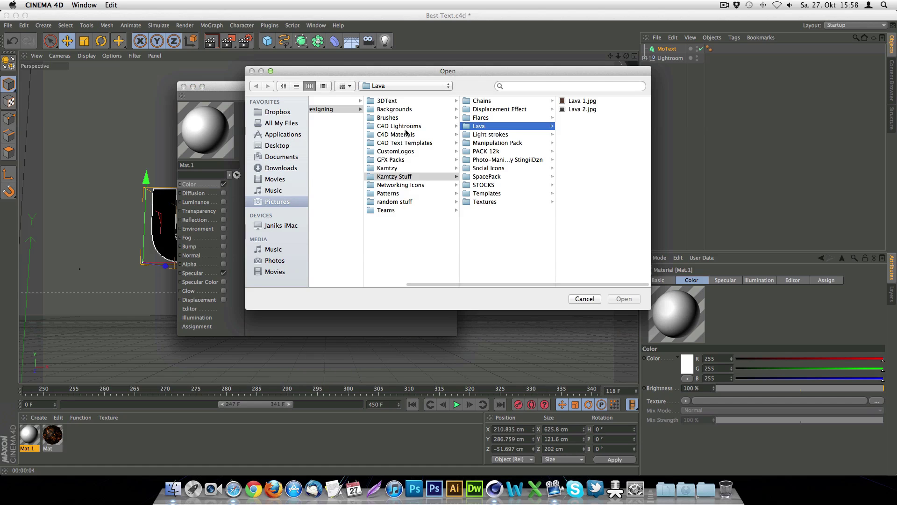
left_click(570, 101)
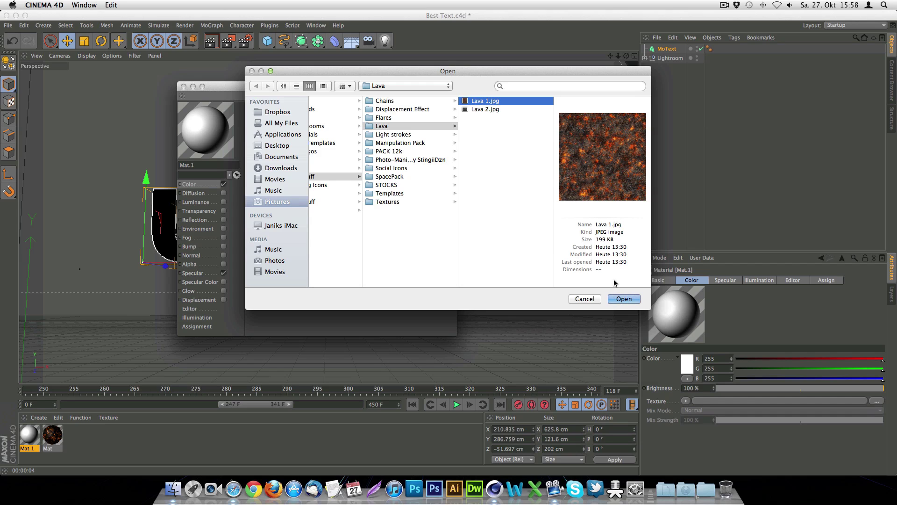
left_click(623, 299)
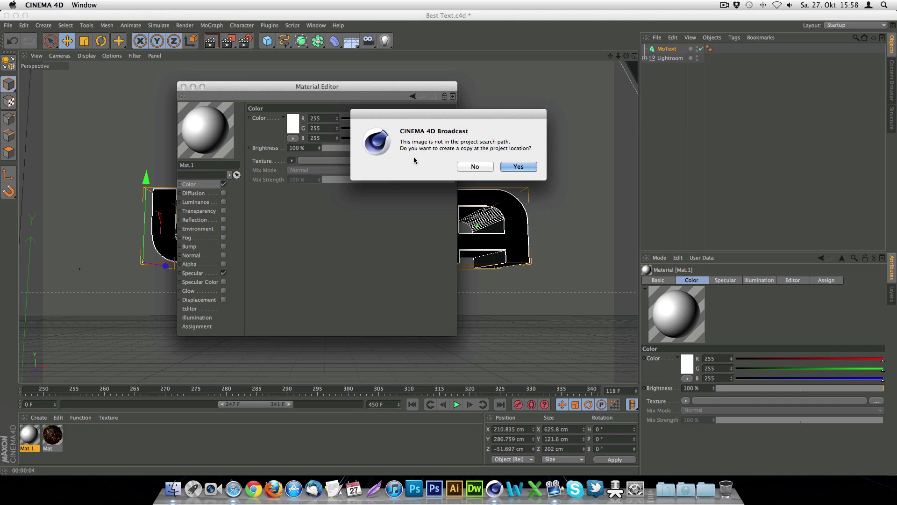
left_click(474, 167)
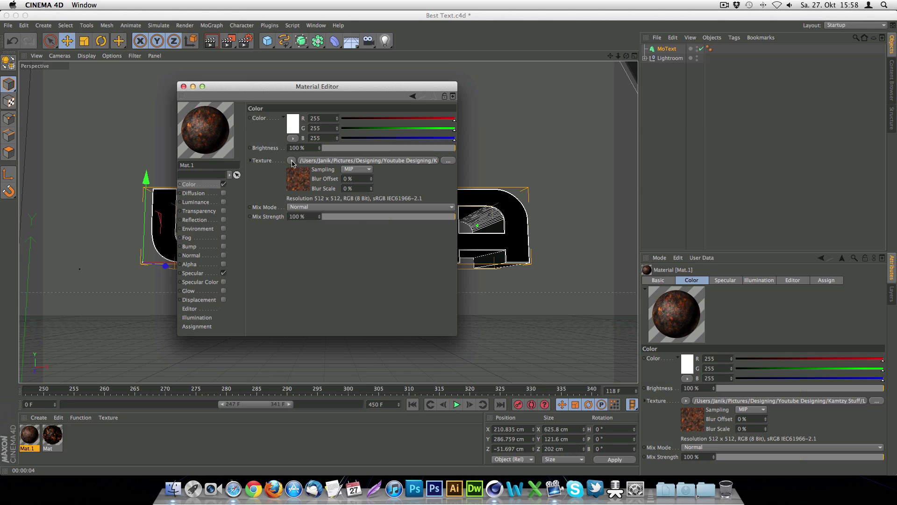
- Wrap the Color texture in a Colorizer shader and remove the red and yellow knots from its gradient
left_click(292, 161)
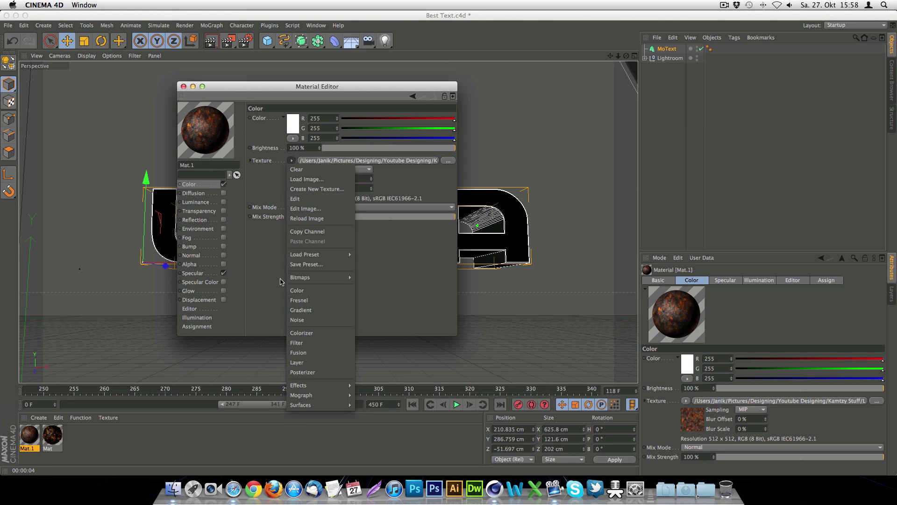
left_click(324, 335)
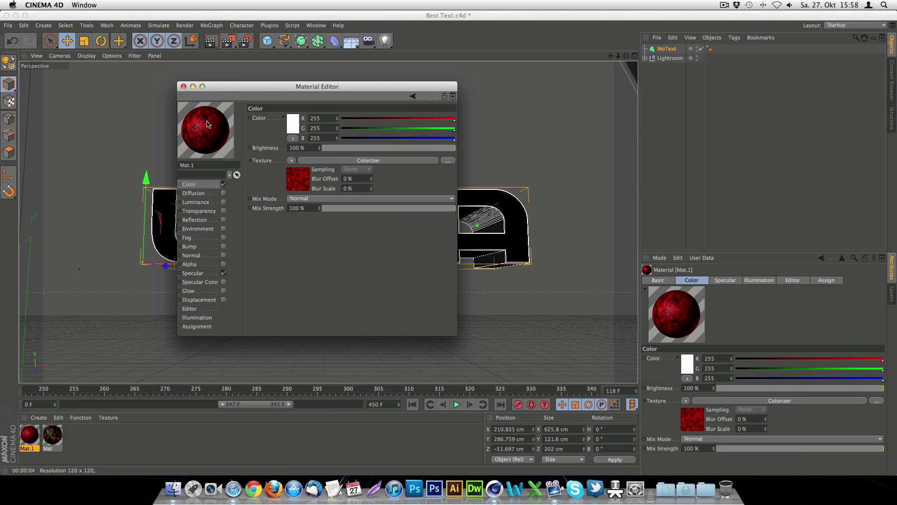
left_click(300, 182)
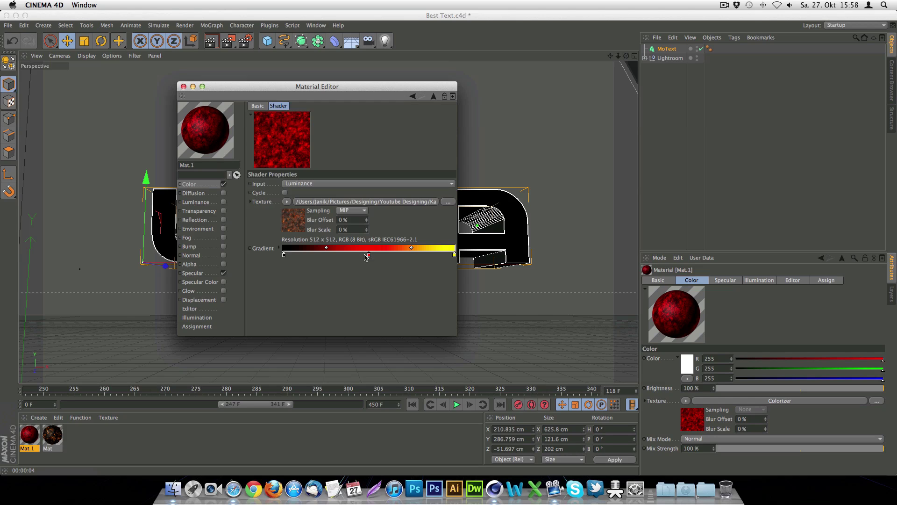
left_click_drag(369, 255, 365, 284)
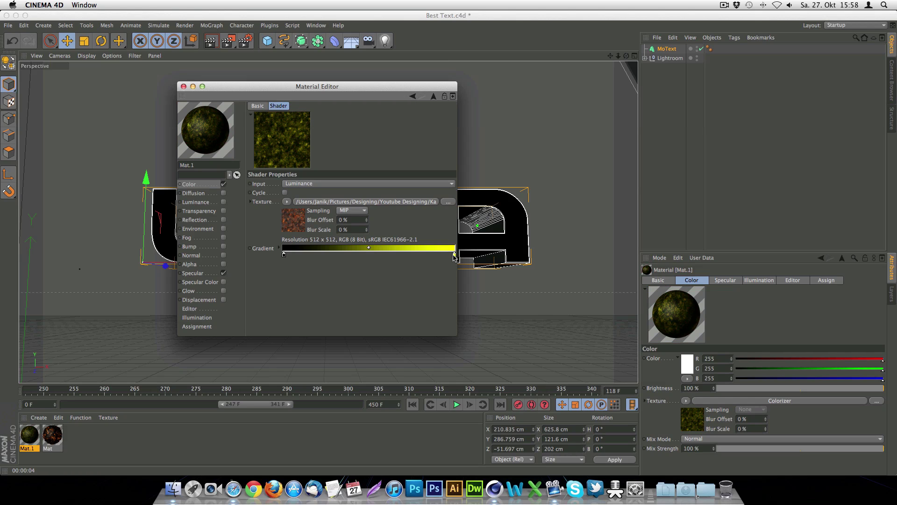
left_click_drag(455, 257, 453, 281)
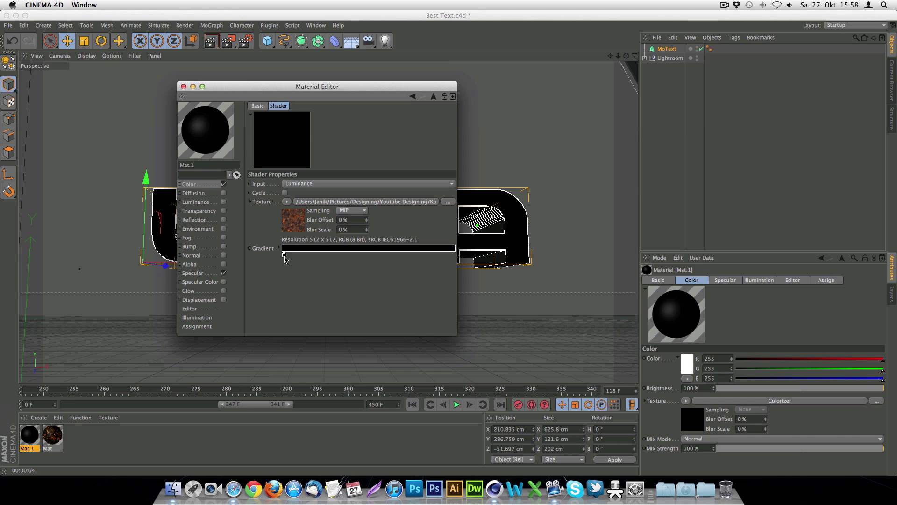
- Add an orange knot (RGB 255, 106, 0) at the gradient's start and place the black knot about a quarter of the way along
left_click_drag(284, 257, 335, 257)
left_click(283, 255)
double_click(285, 256)
left_click_drag(282, 250, 272, 229)
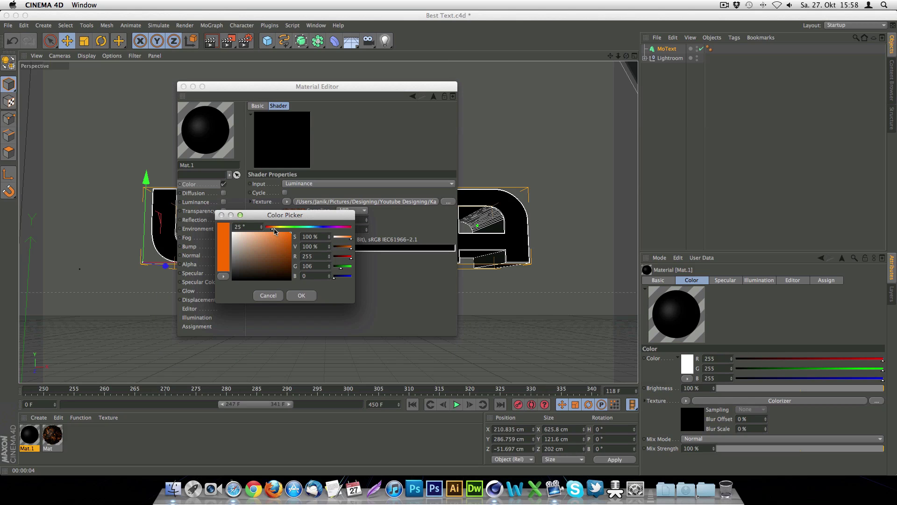
left_click(302, 296)
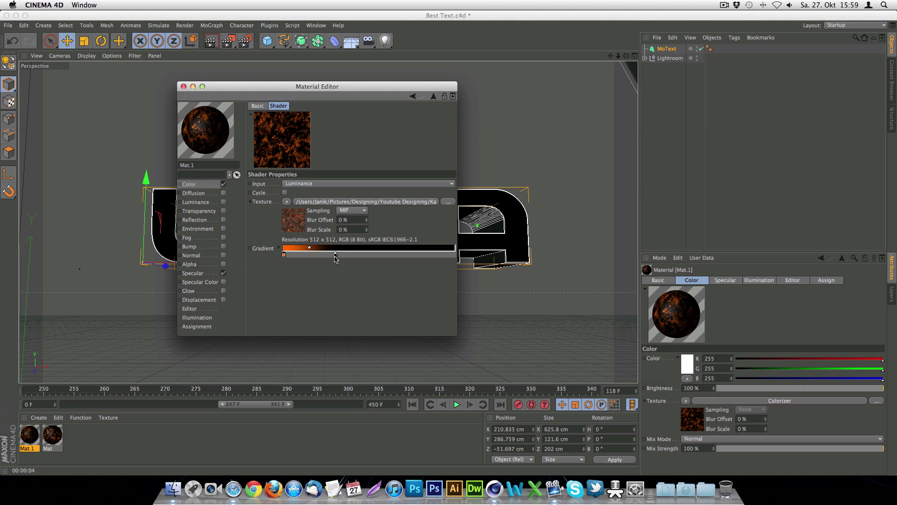
left_click_drag(335, 255, 328, 260)
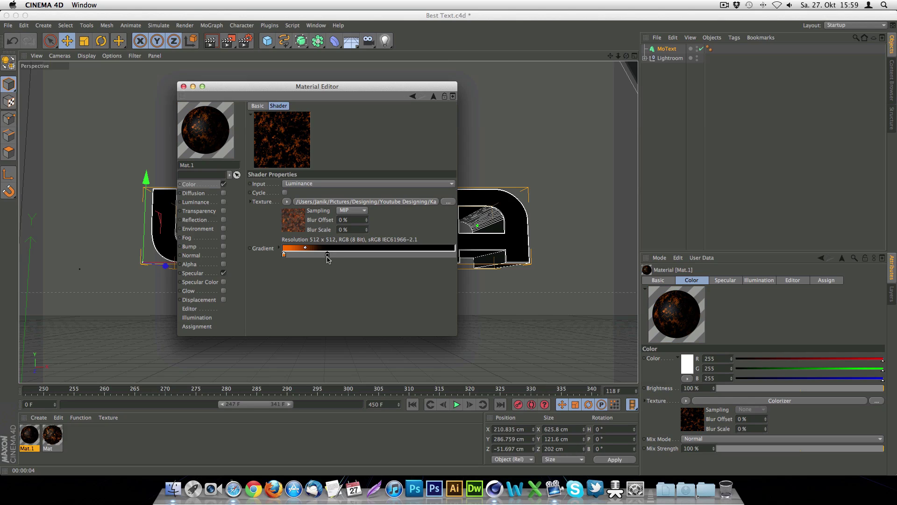
left_click_drag(328, 257, 330, 256)
- Load Lava 2.jpg as the material's Luminance texture without copying it to the project location
left_click(201, 203)
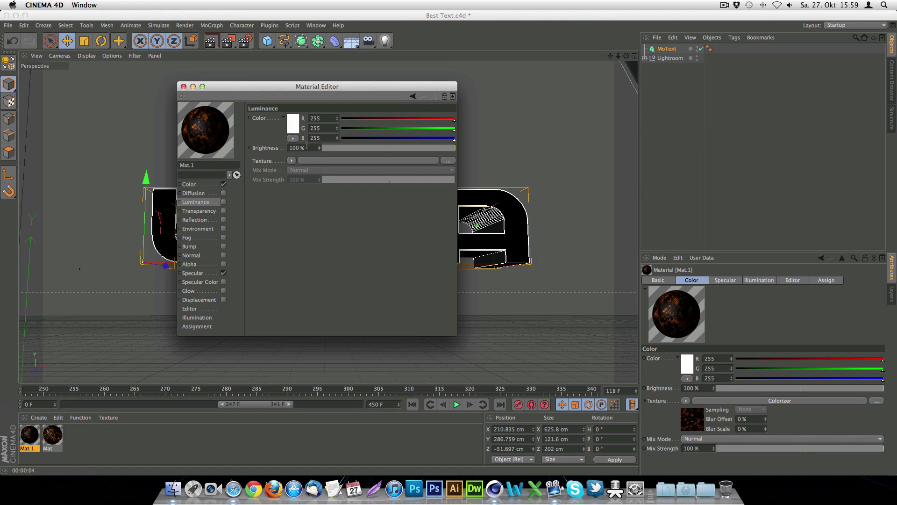
left_click(291, 160)
left_click(292, 180)
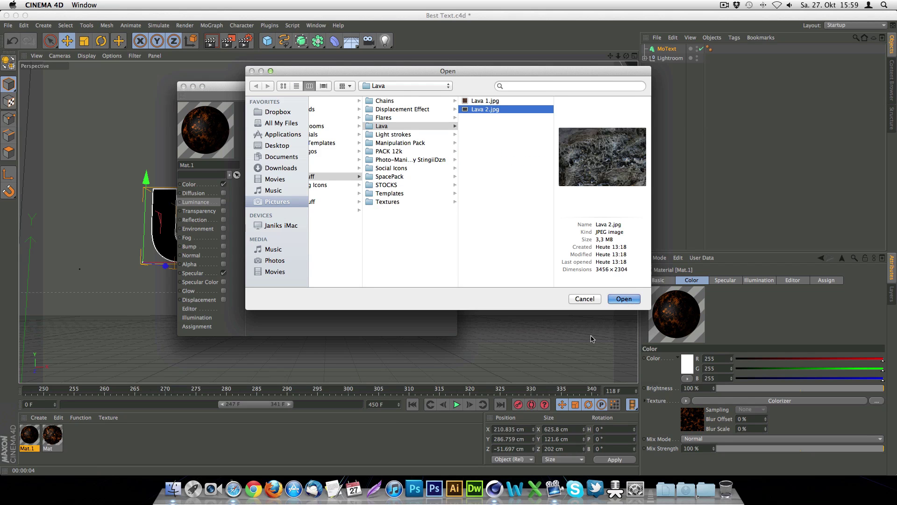
left_click(630, 301)
left_click(474, 166)
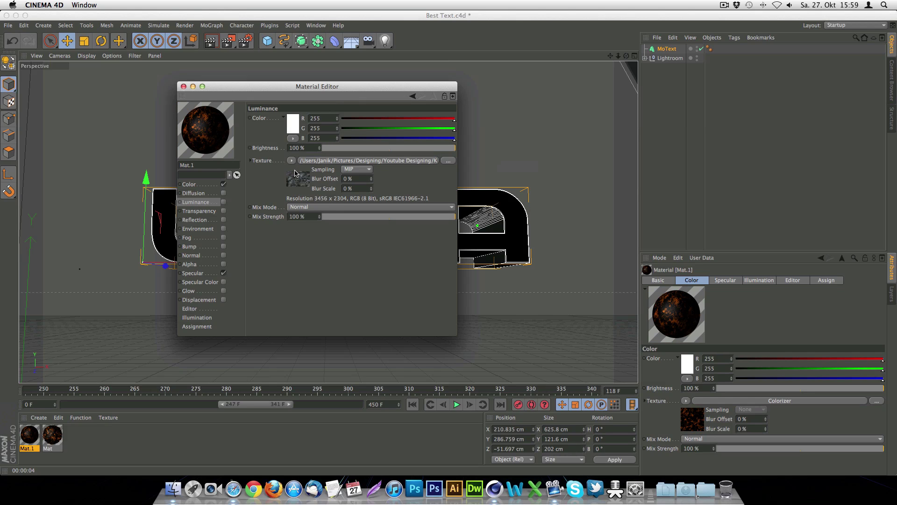
- Wrap the Luminance texture in a Colorizer shader and remove the red and yellow knots from its gradient
left_click(291, 160)
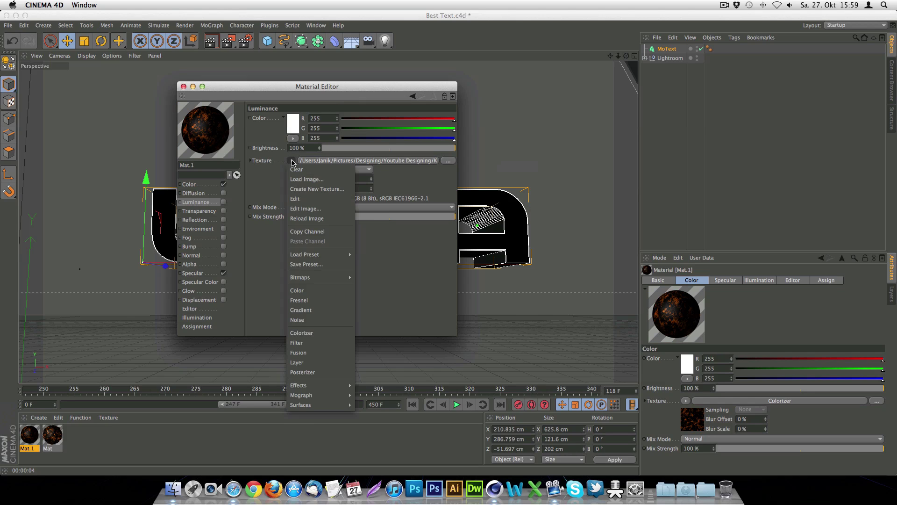
left_click(317, 333)
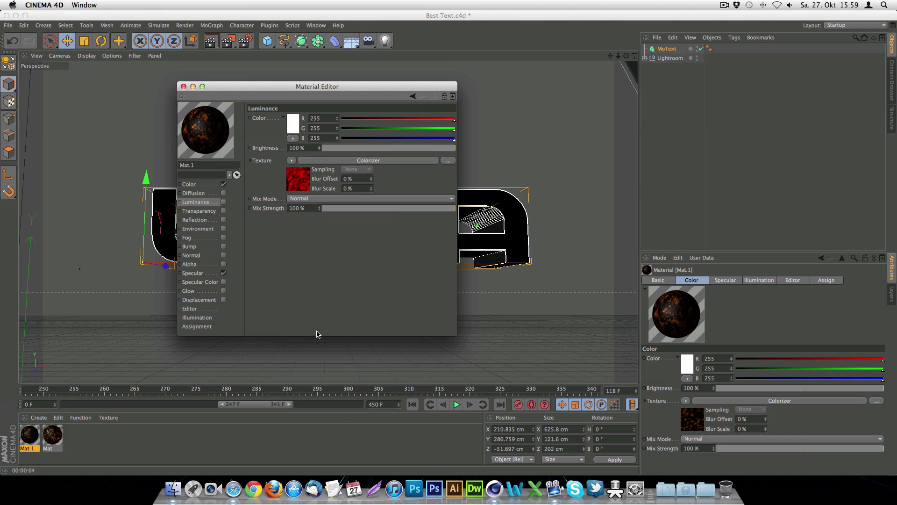
left_click(290, 182)
double_click(284, 255)
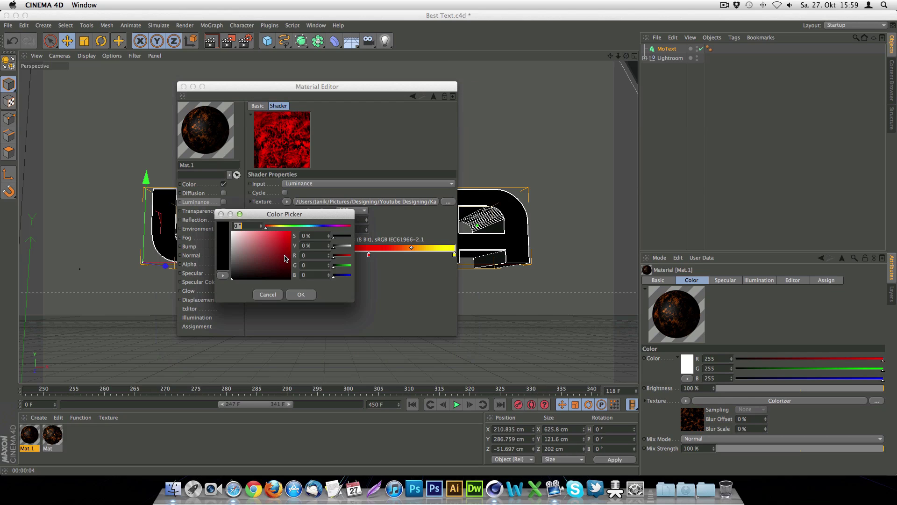
left_click(276, 295)
left_click_drag(370, 255, 370, 283)
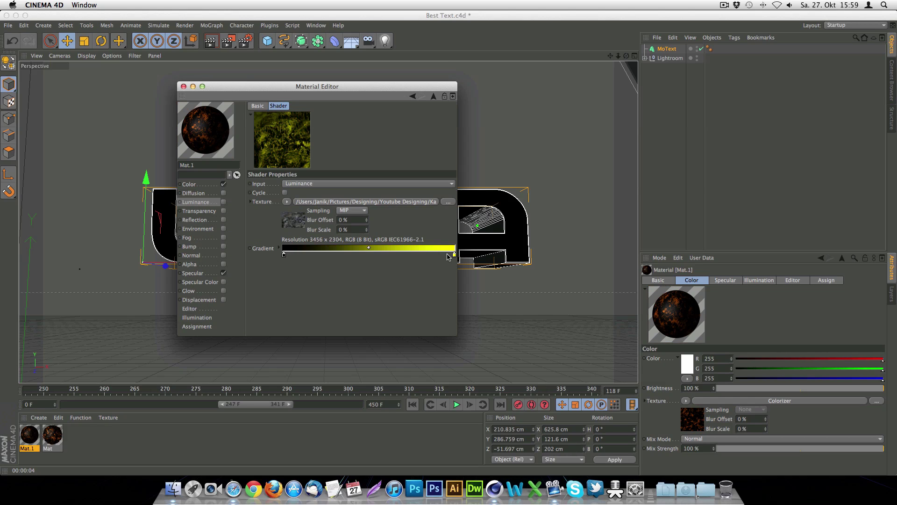
left_click_drag(454, 256, 435, 278)
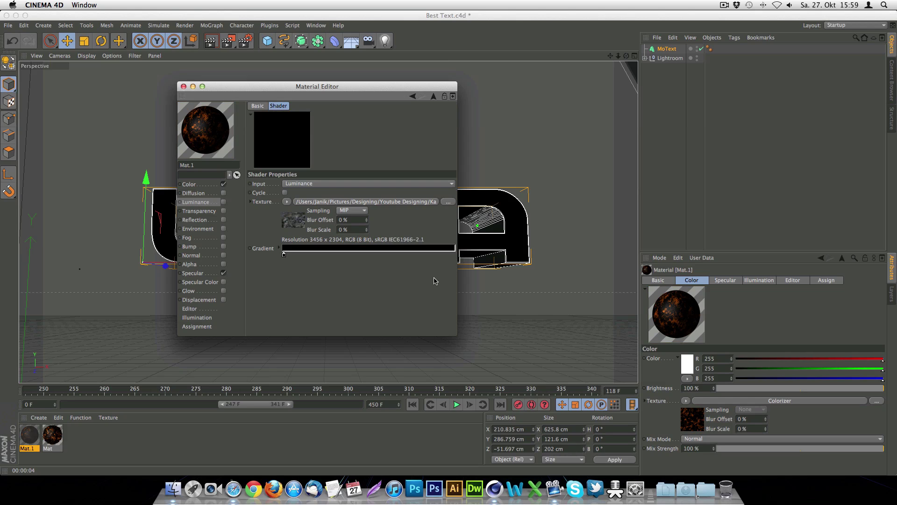
- Add an orange knot (RGB 255, 106, 0) at the Luminance gradient's start and place the black knot about 15% along
left_click(284, 255)
double_click(284, 254)
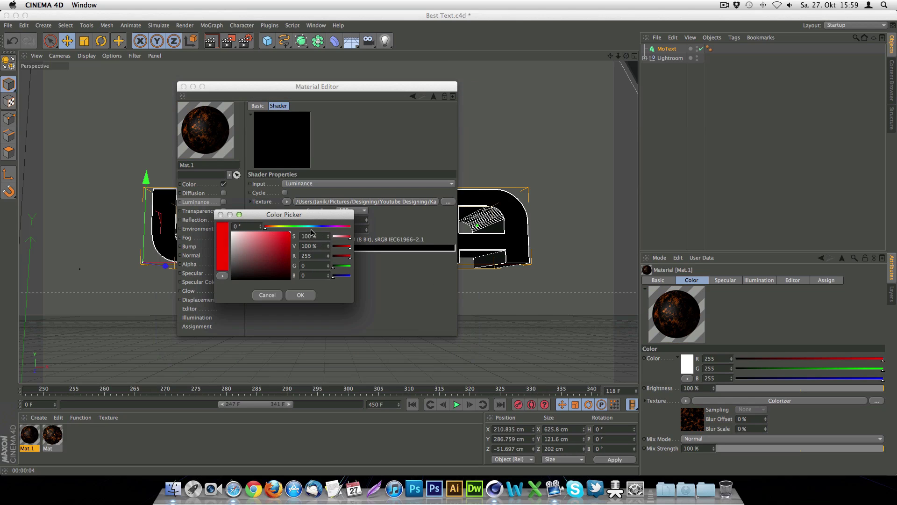
left_click(289, 233)
left_click(272, 227)
left_click_drag(271, 226, 270, 226)
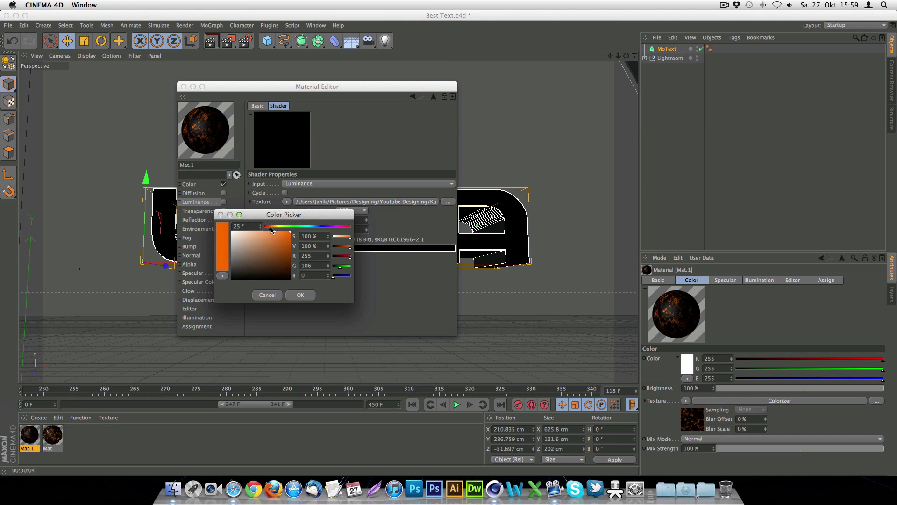
left_click(301, 295)
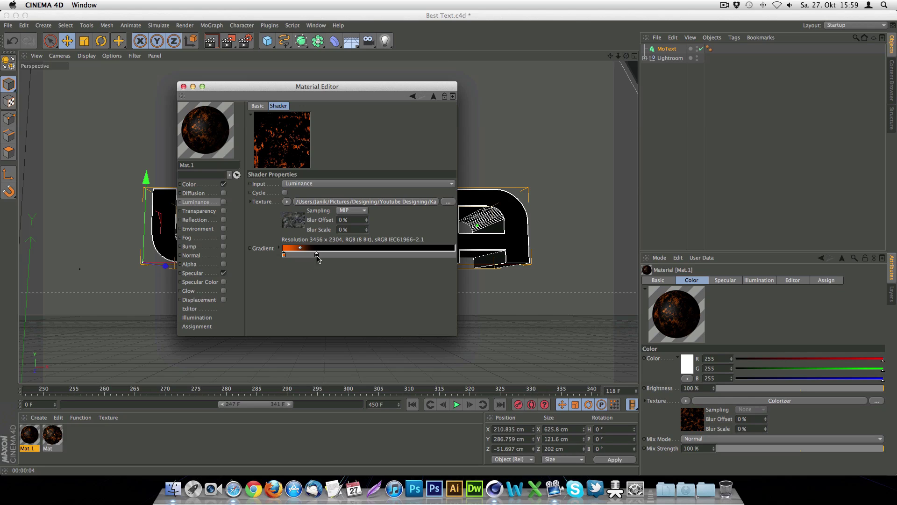
left_click_drag(317, 257, 309, 259)
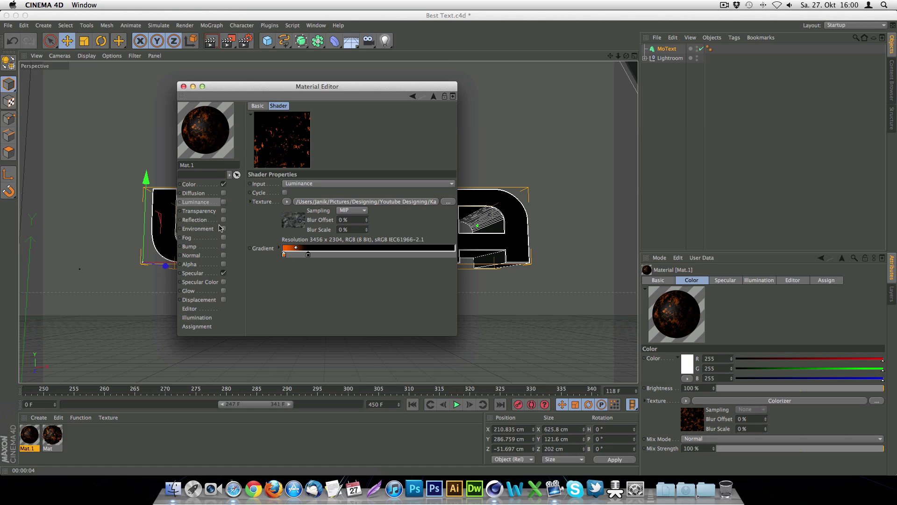
left_click(196, 220)
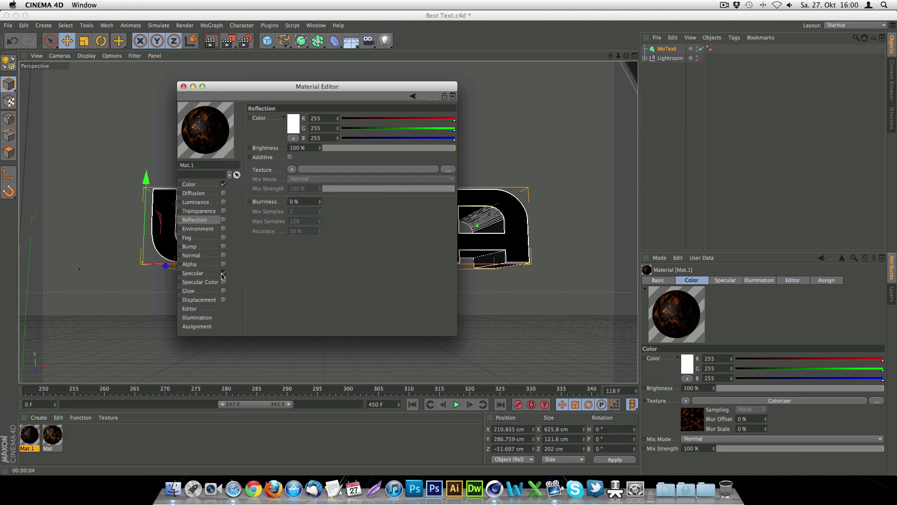
left_click(215, 247)
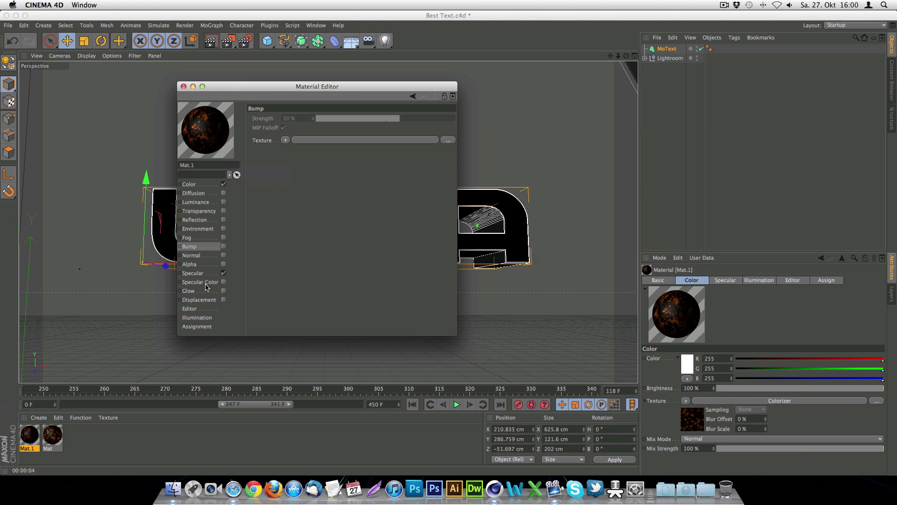
left_click(208, 265)
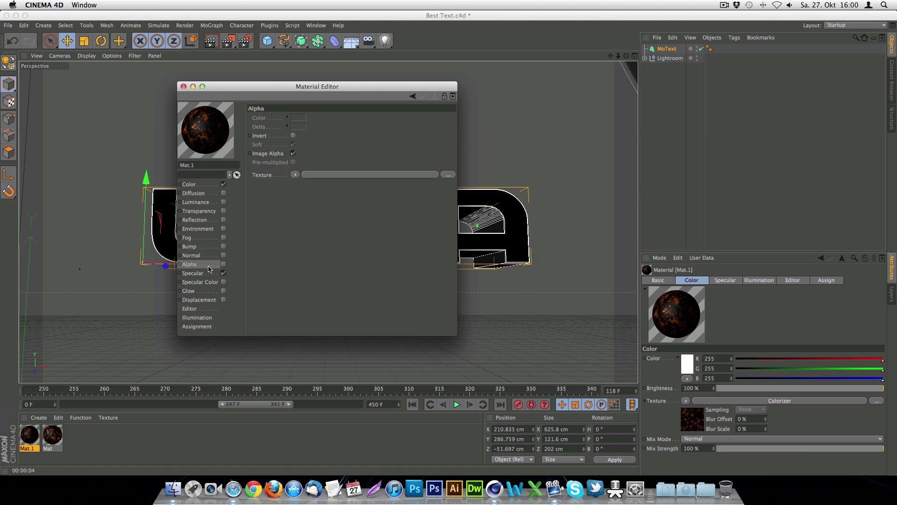
left_click(208, 273)
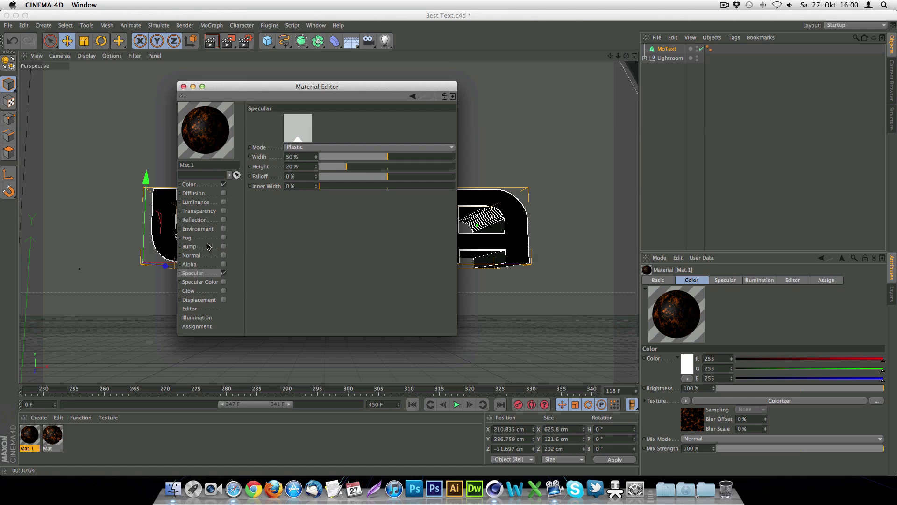
- Enable the material's Glow channel with an inner strength of 50% and an outer strength of 100%
left_click(210, 291)
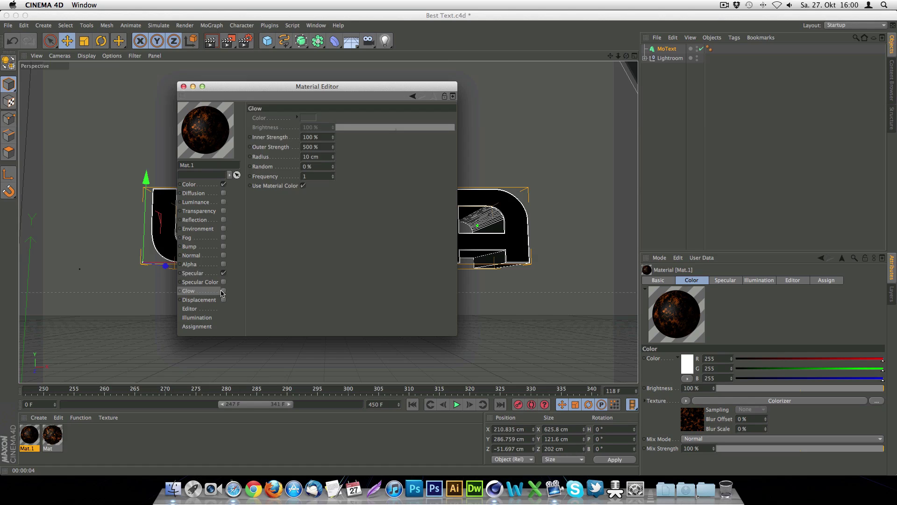
left_click(224, 291)
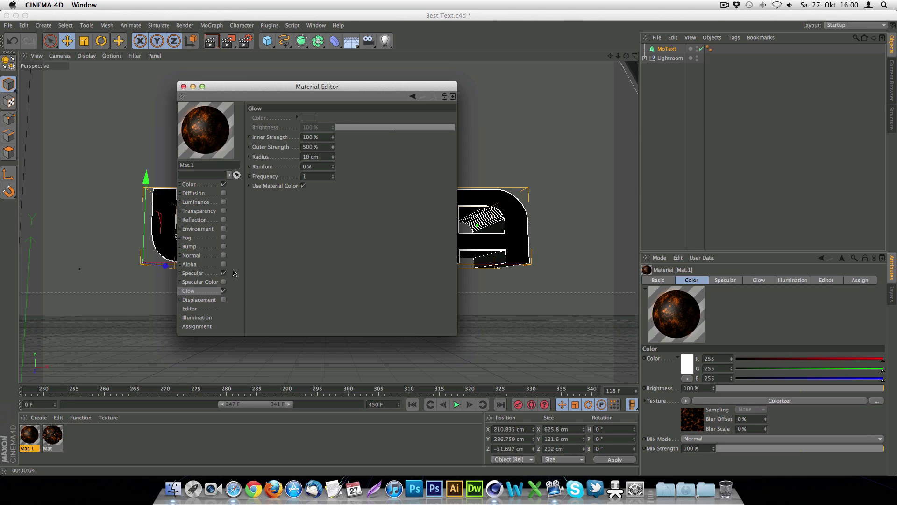
left_click(316, 137)
type("50")
key("Tab")
type("1")
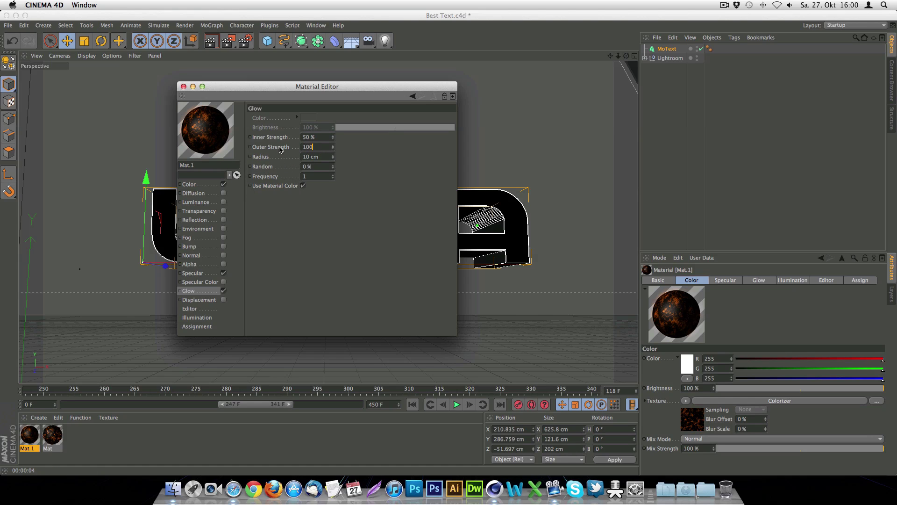
key("Return")
- Enable the Displacement channel and load Lava 2.jpg as its texture without copying it to the project location
left_click(220, 301)
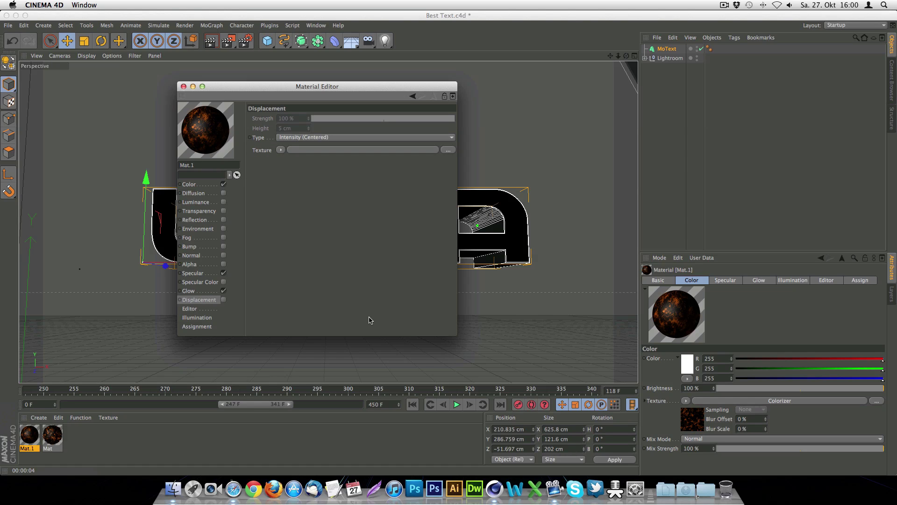
left_click(224, 300)
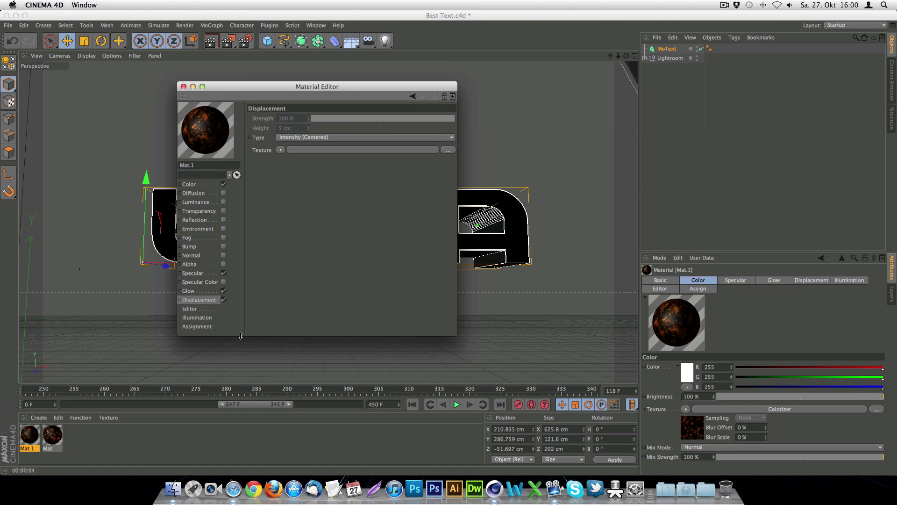
left_click(280, 150)
left_click(284, 168)
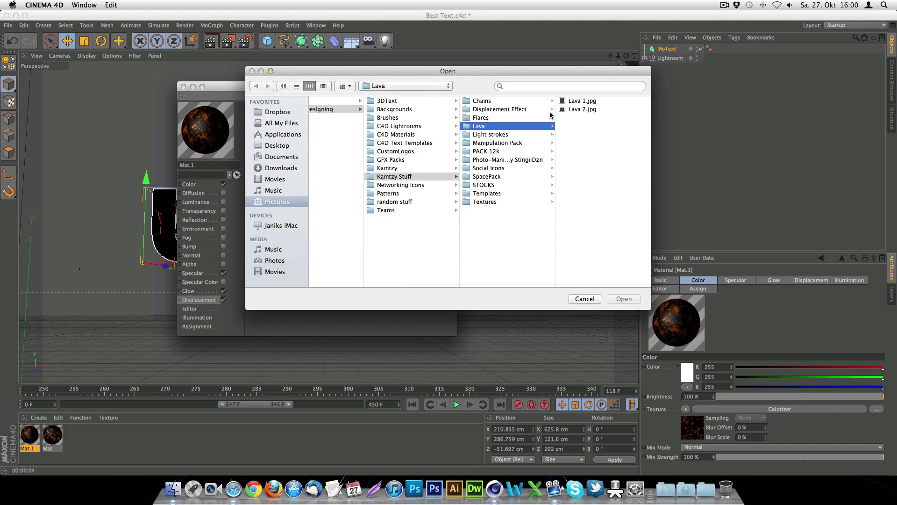
left_click(574, 110)
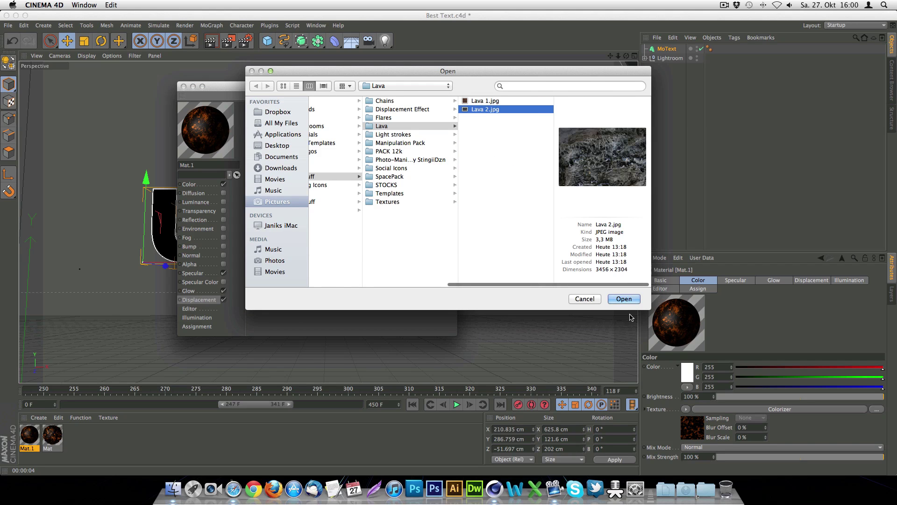
left_click(624, 299)
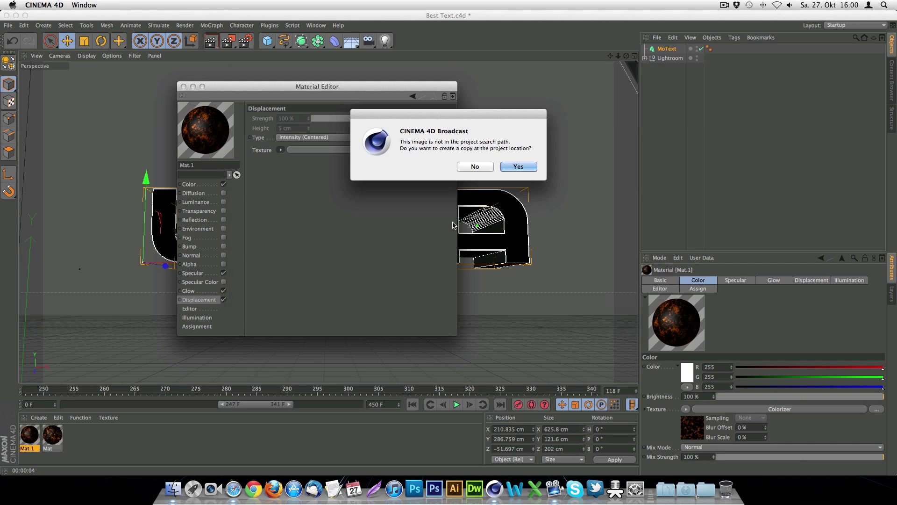
left_click(475, 167)
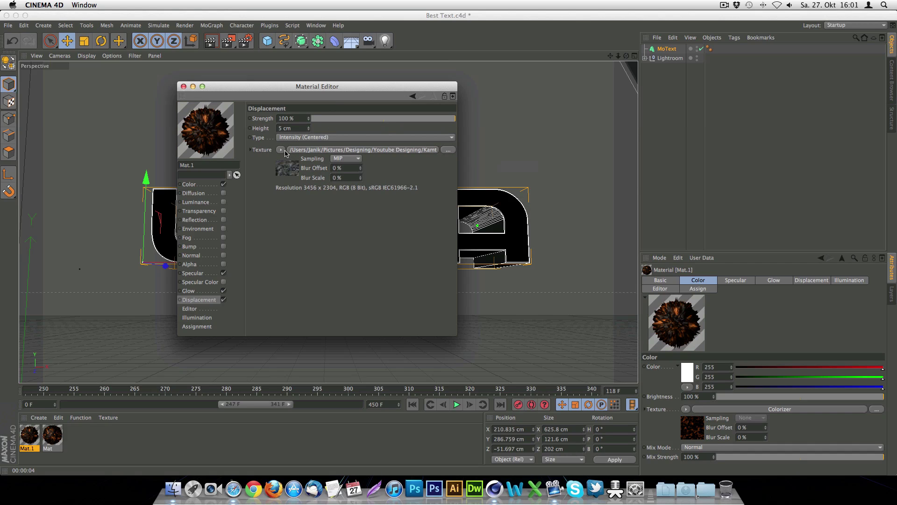
- Wrap the Displacement texture in a Colorizer shader and set the displacement strength to 50%
left_click(283, 151)
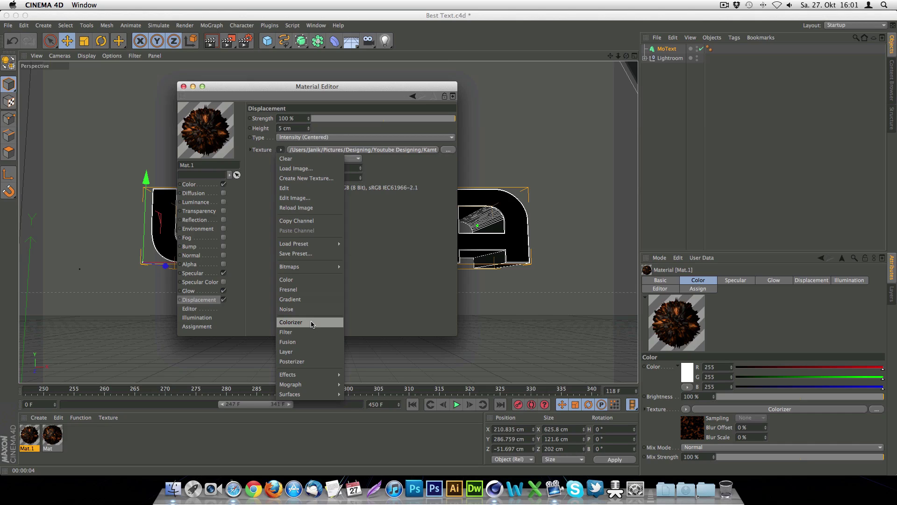
left_click(312, 323)
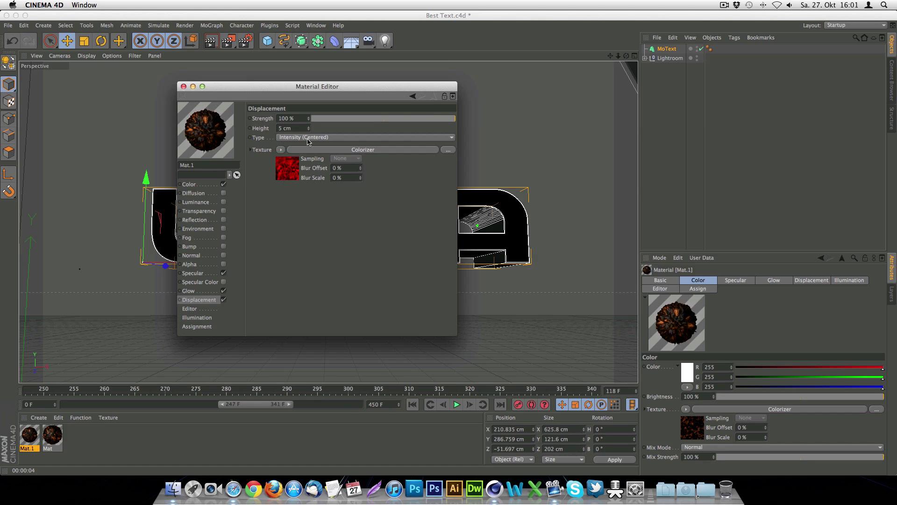
left_click_drag(434, 118, 420, 123)
- Reduce the displacement Colorizer's gradient to a white knot at the start and a black knot at the end
left_click(284, 170)
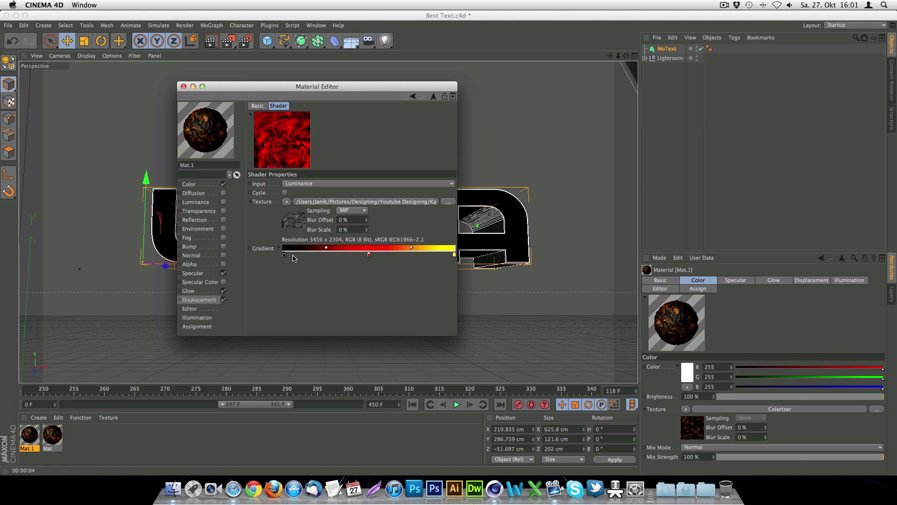
left_click_drag(285, 255, 402, 266)
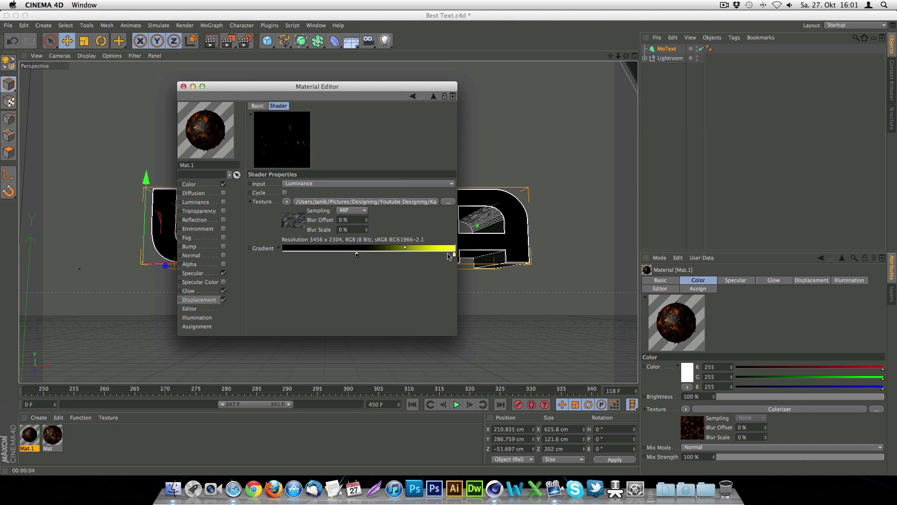
left_click_drag(454, 255, 435, 273)
left_click_drag(358, 255, 381, 267)
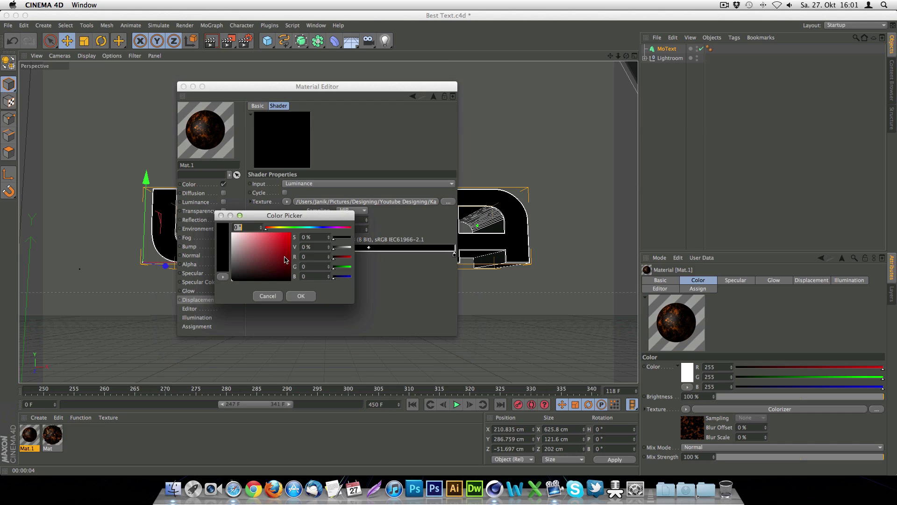
double_click(283, 254)
left_click(301, 294)
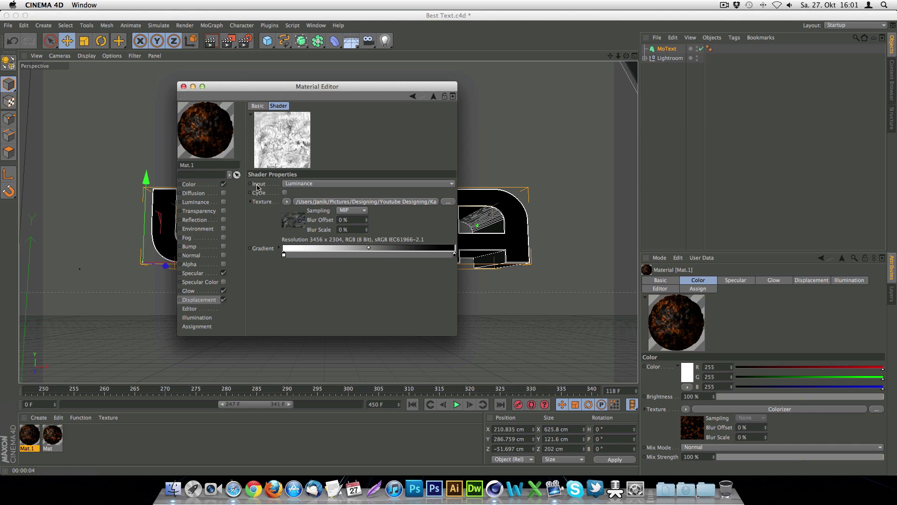
- Replace the image inside the displacement Colorizer with a Noise shader and enable the material's Luminance channel
left_click(288, 202)
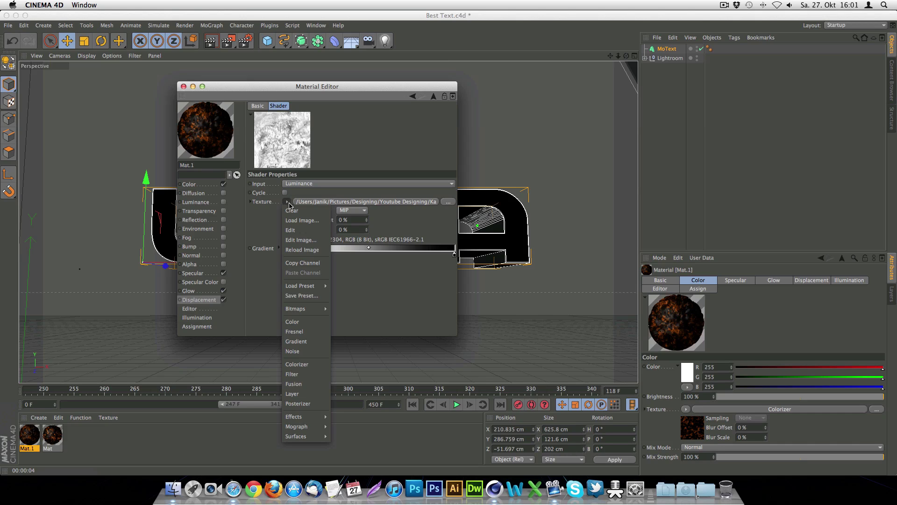
left_click(304, 358)
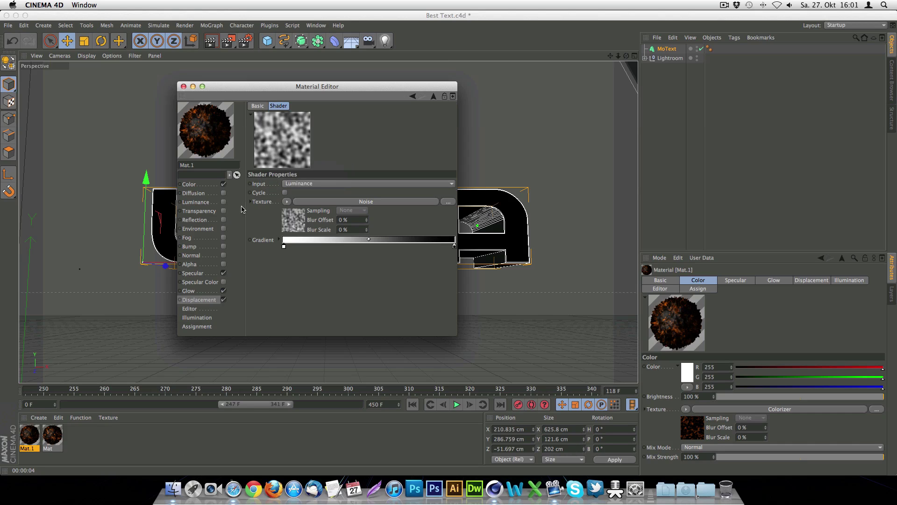
left_click(209, 203)
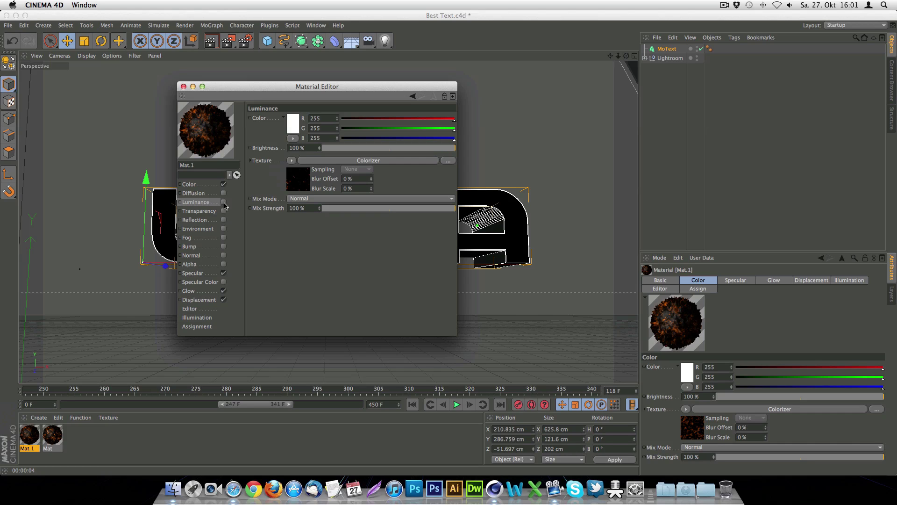
left_click(224, 202)
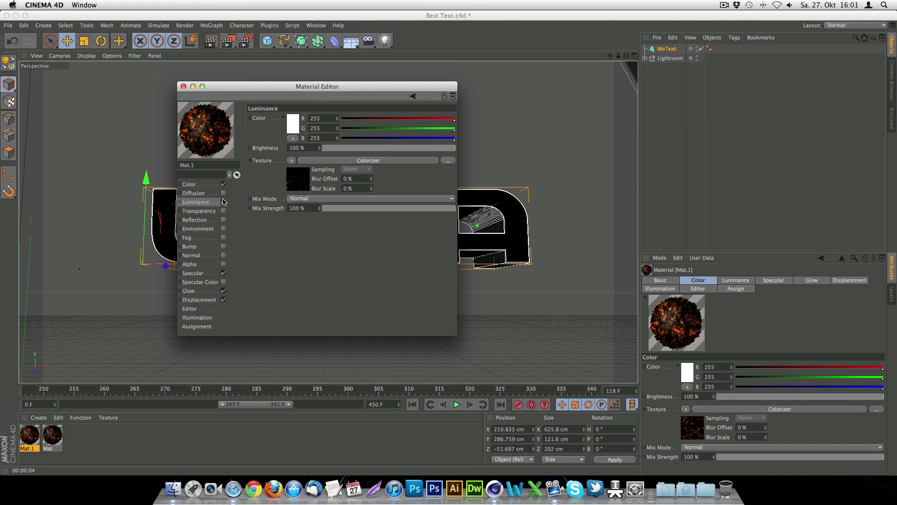
- Set the material's displacement height to 10 cm
left_click(206, 300)
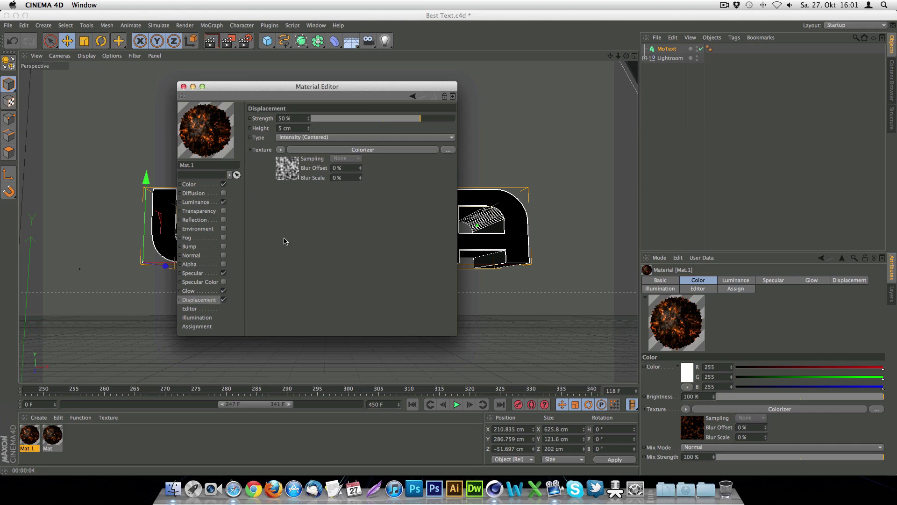
left_click(290, 128)
type("1")
type("0")
key("Return")
- Close the material editor and apply Mat.1 to the LAVA MoText object
left_click(183, 87)
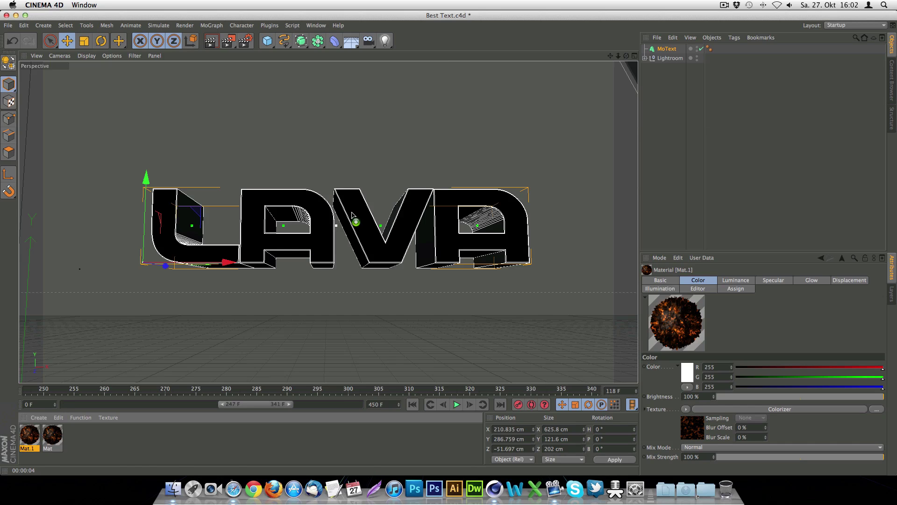
left_click_drag(323, 216, 323, 219)
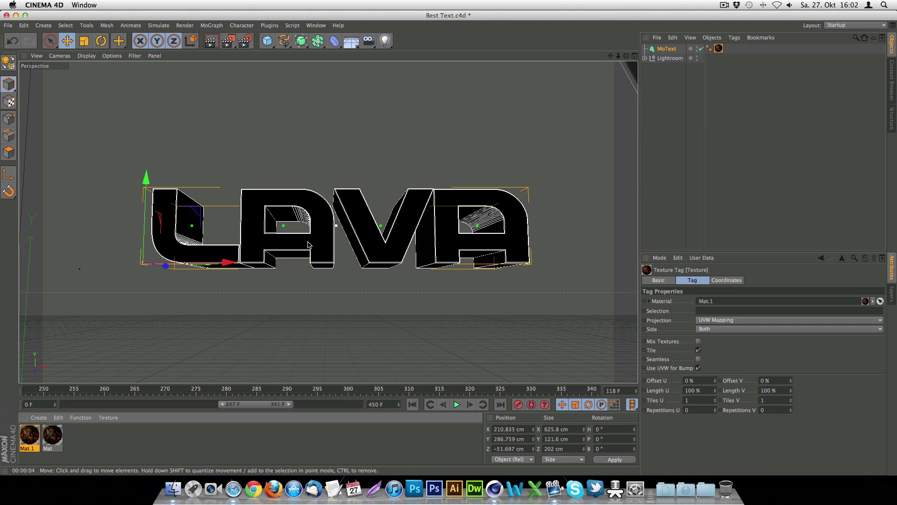
- Set the MoText texture tag's projection to Cubic with Seamless enabled, and render the view to check the material
left_click(212, 41)
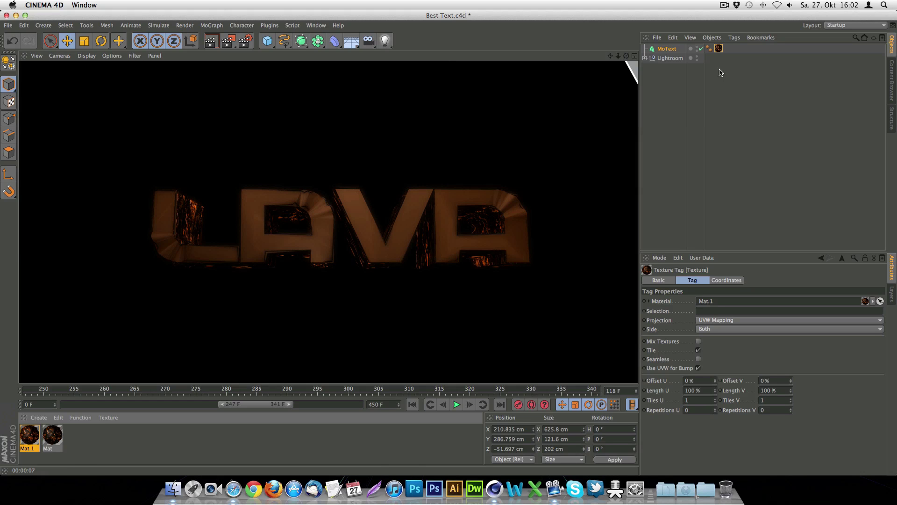
left_click(666, 49)
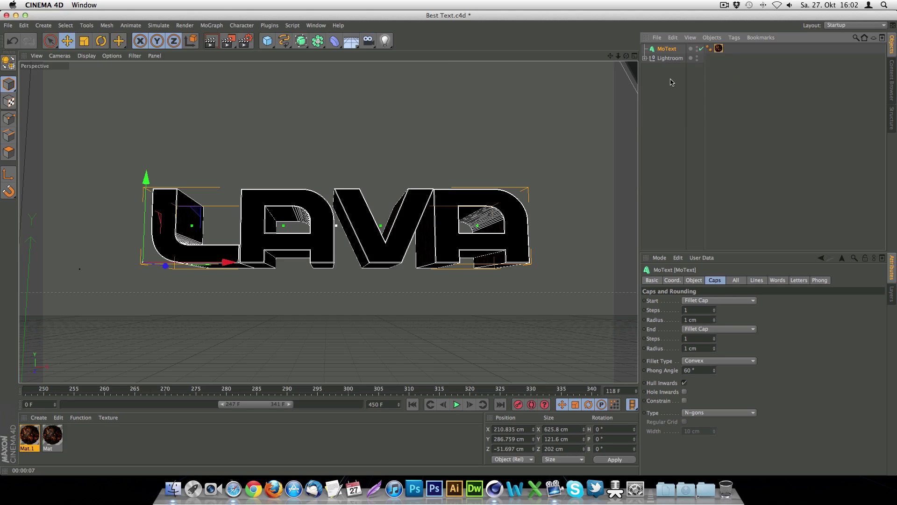
left_click(718, 49)
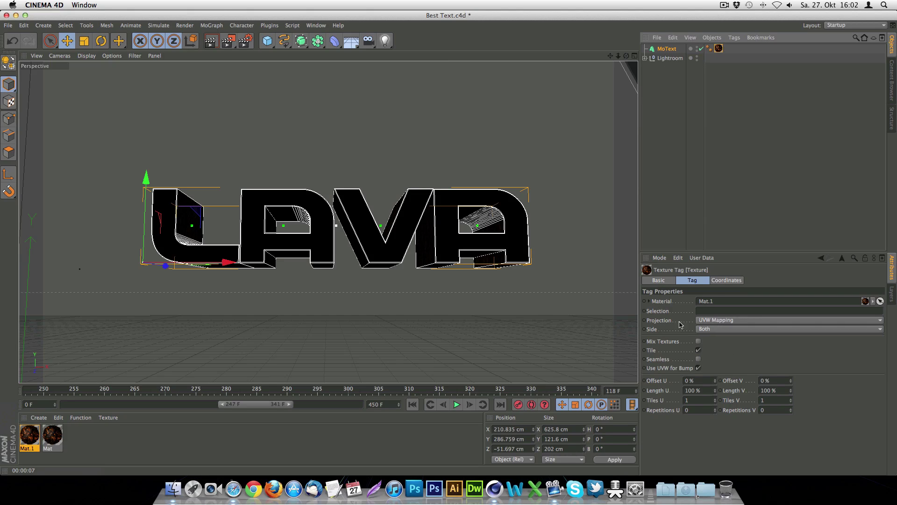
left_click(712, 320)
left_click(698, 362)
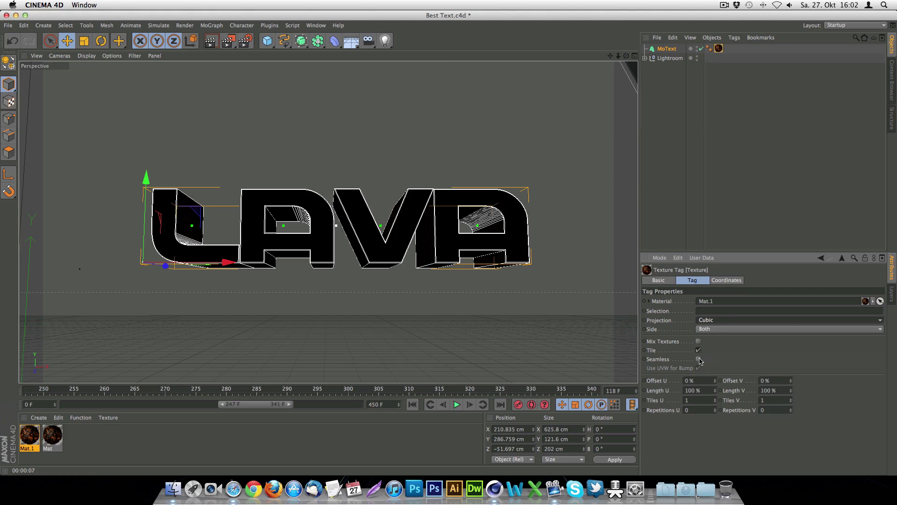
left_click(698, 360)
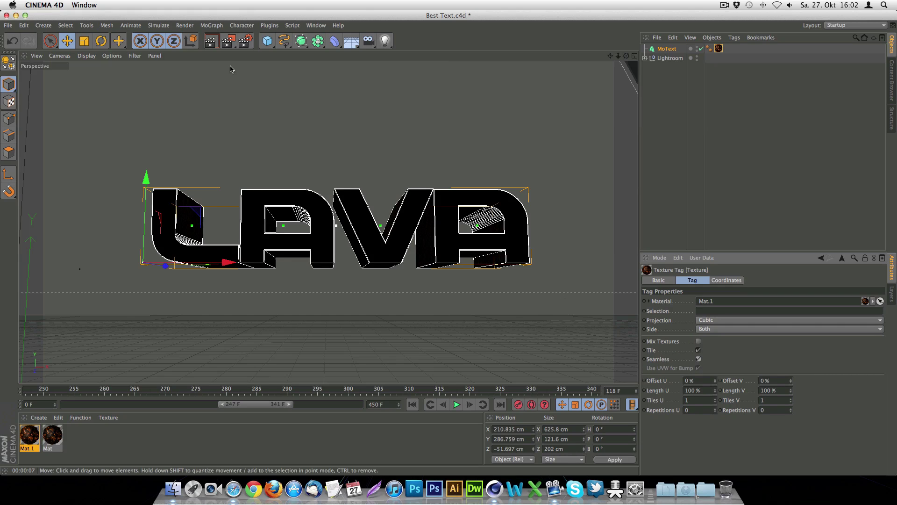
left_click(210, 41)
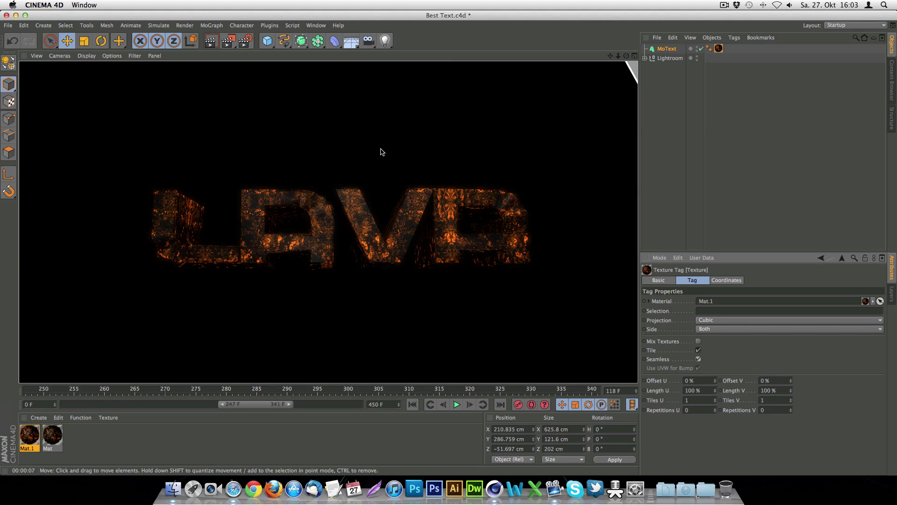
- Enable the Bump channel of Mat.1 and load Lava 2.jpg as its texture
double_click(35, 431)
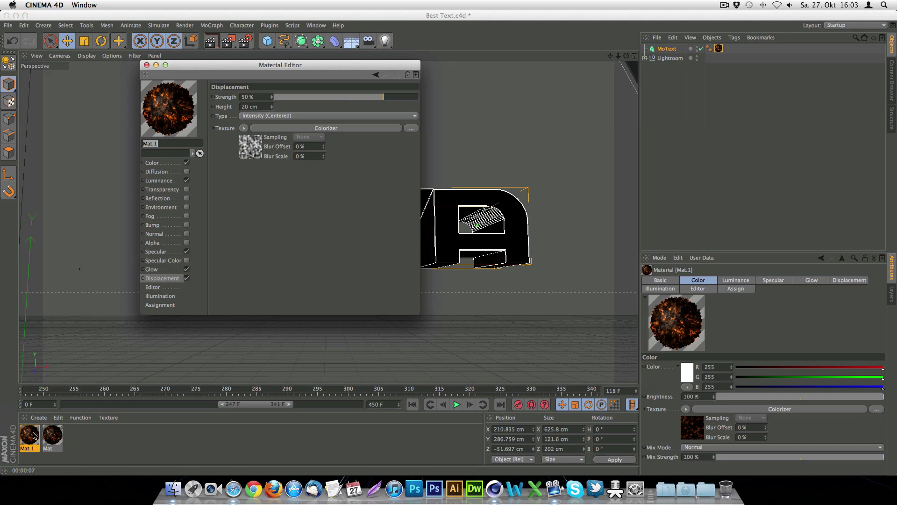
left_click(159, 225)
left_click(187, 225)
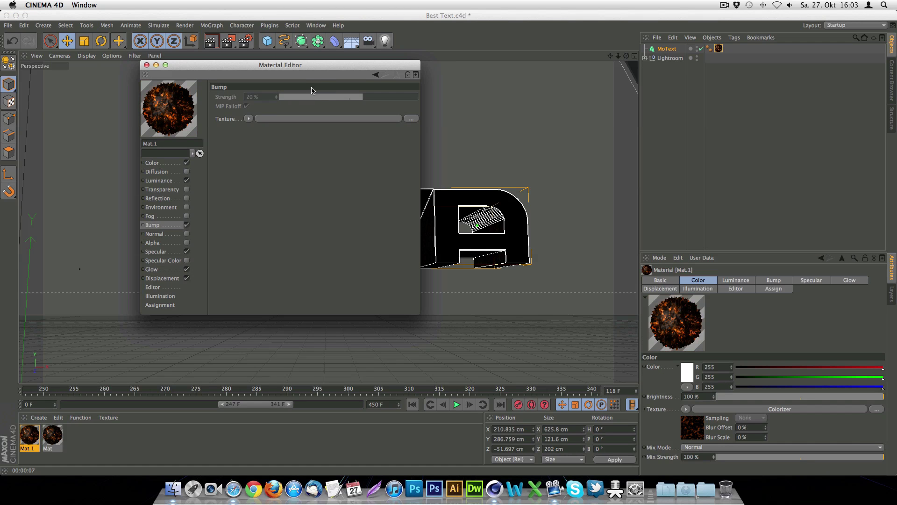
left_click(248, 118)
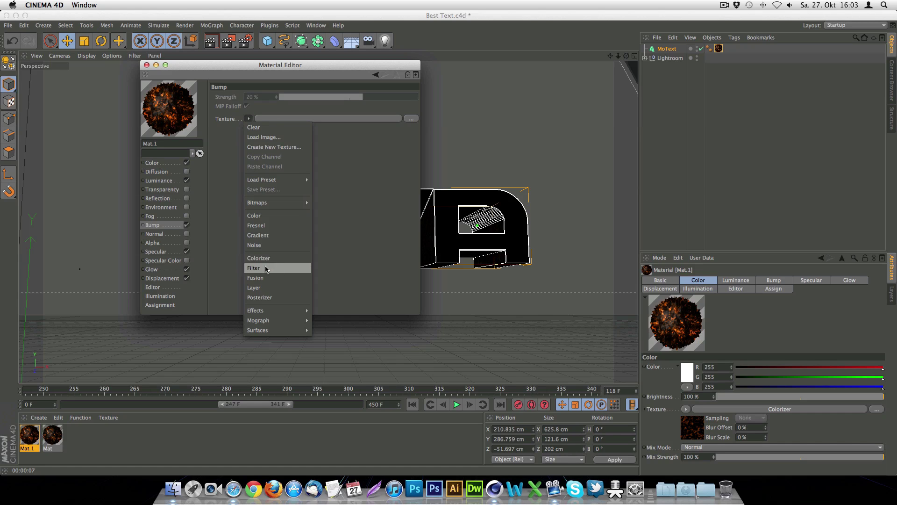
left_click(257, 137)
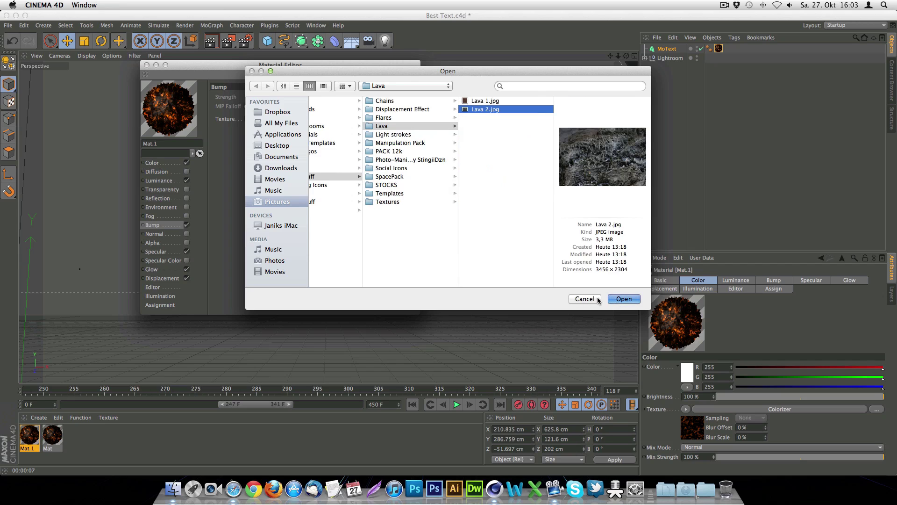
left_click(625, 299)
left_click(486, 167)
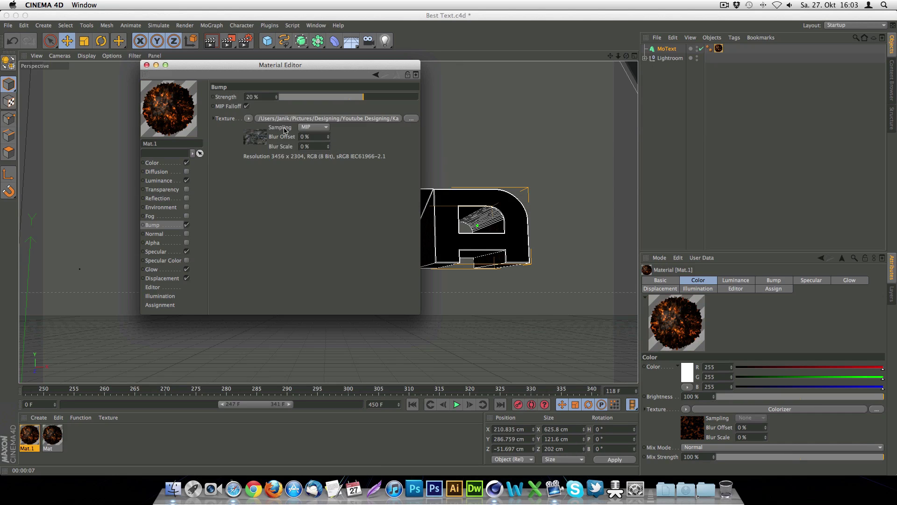
- Wrap the bump image in a Filter shader and close the material editor
left_click(250, 119)
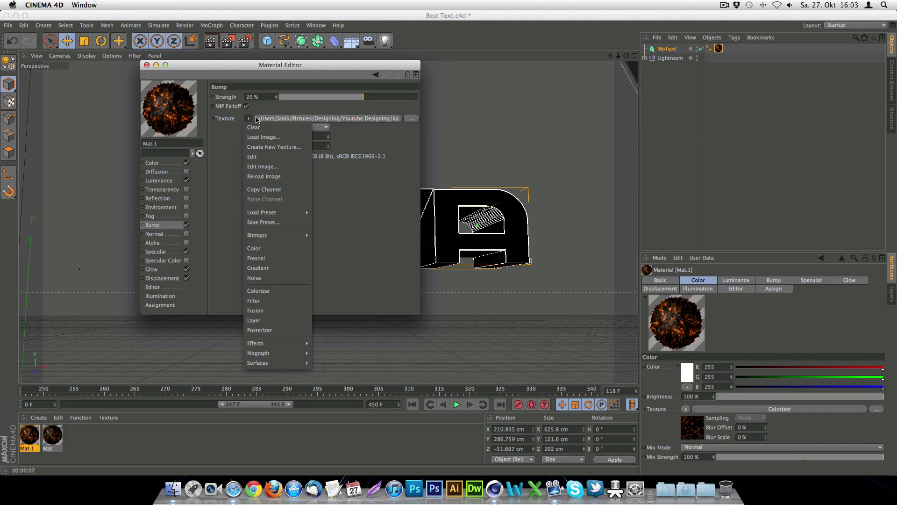
mouse_move(273, 235)
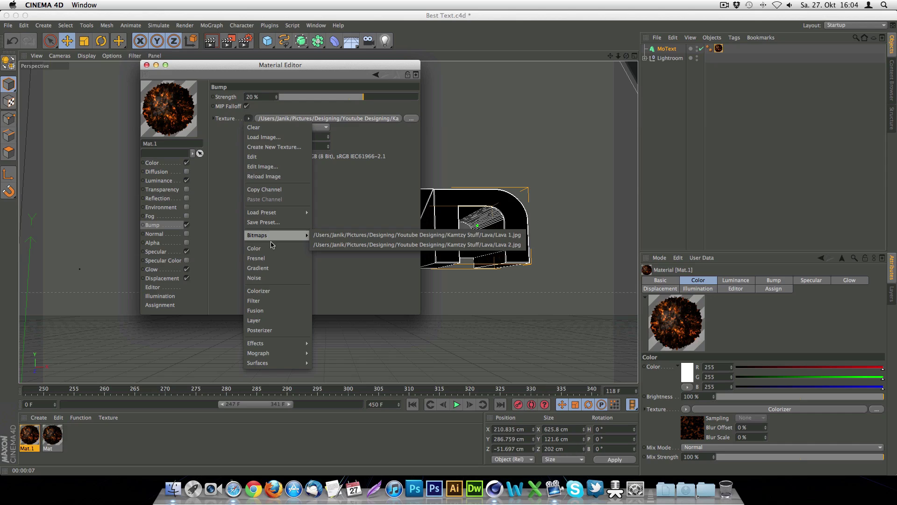
left_click(261, 301)
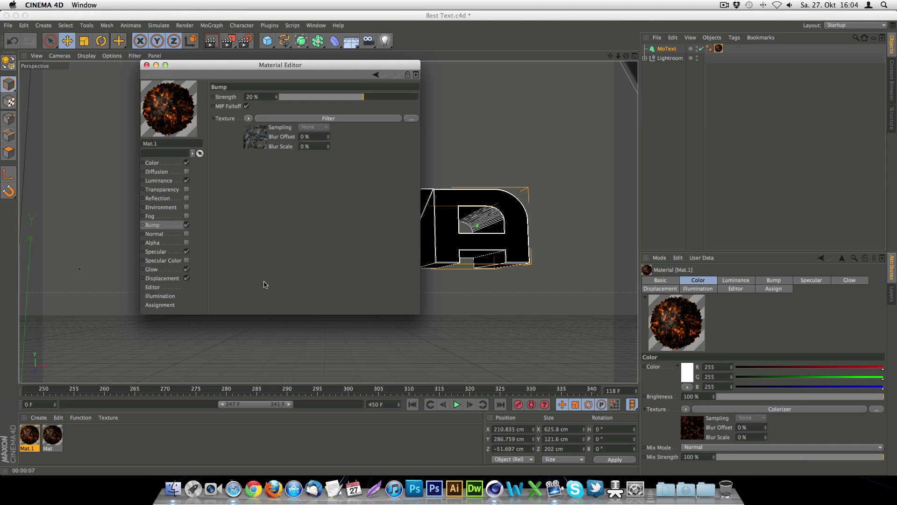
left_click(147, 66)
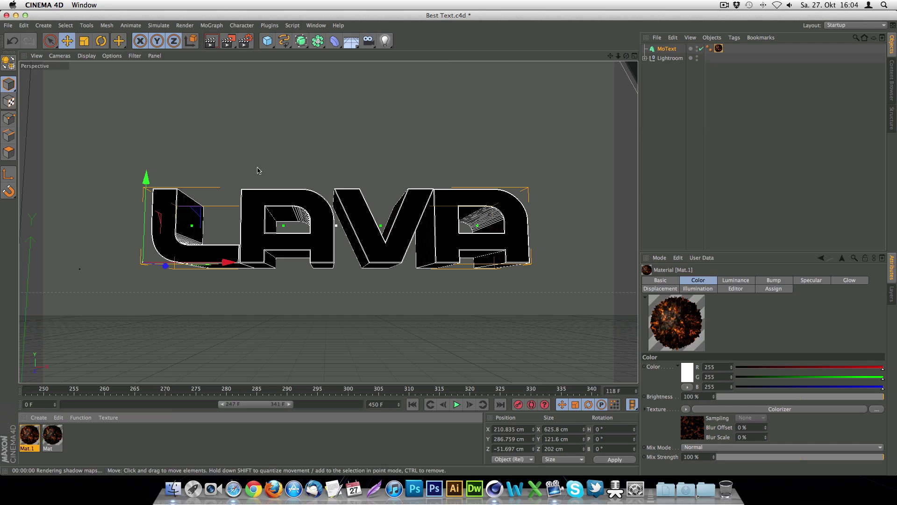